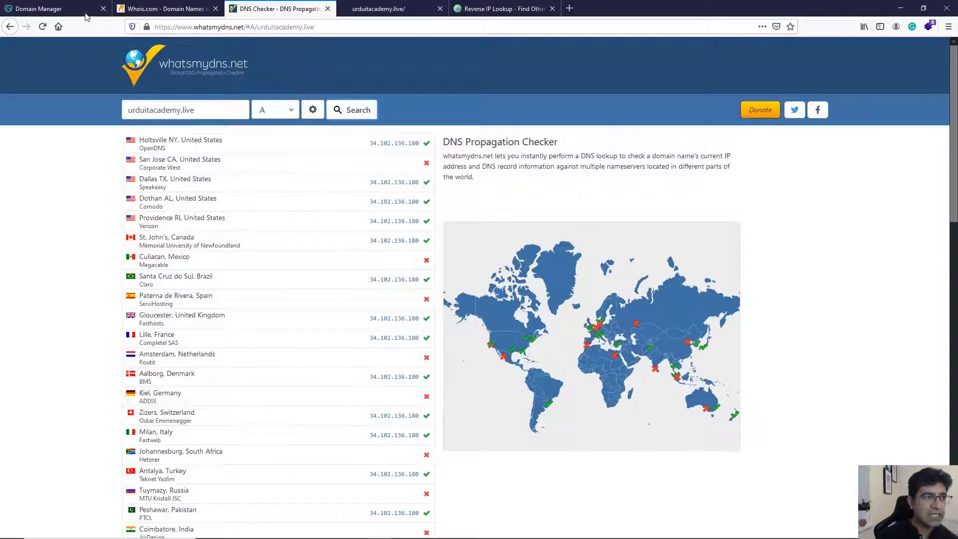
- Copy the domain urduitacademy.live from the DNS propagation checker and search for it on Whois.com
click(153, 10)
click(363, 244)
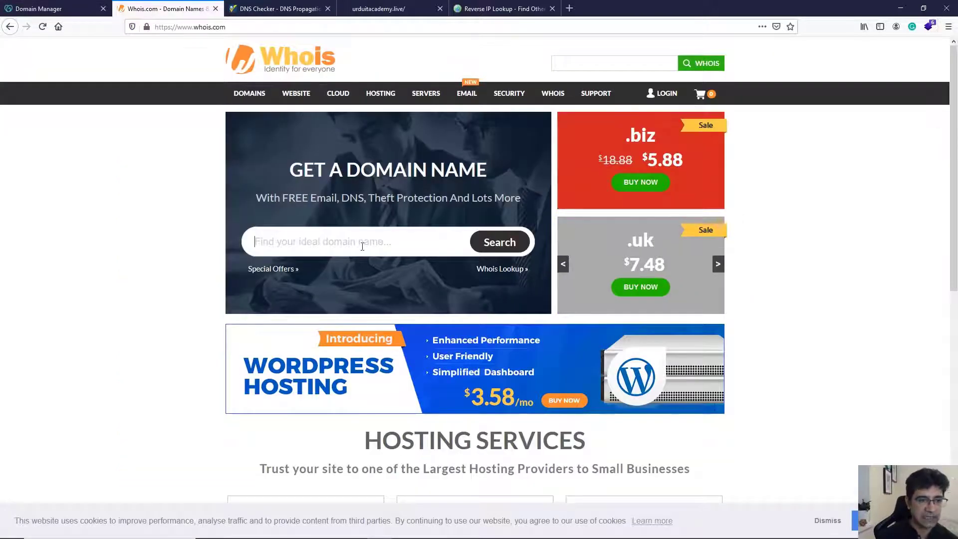
click(265, 9)
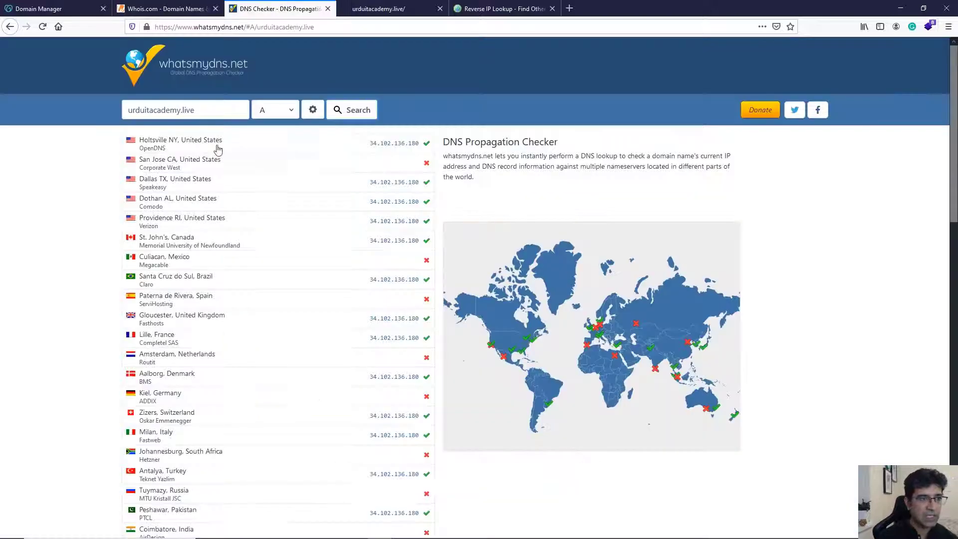
triple_click(192, 113)
right_click(193, 113)
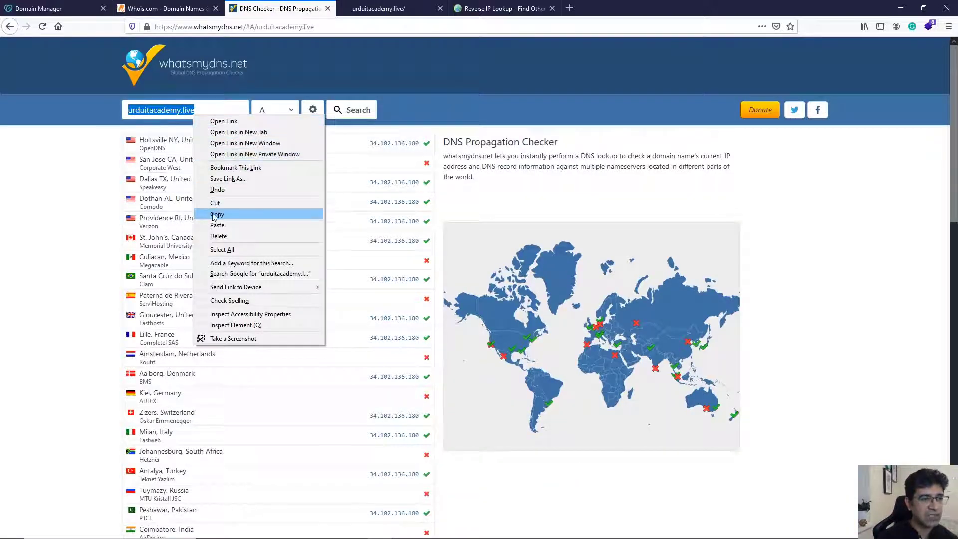
click(215, 215)
click(186, 8)
right_click(311, 237)
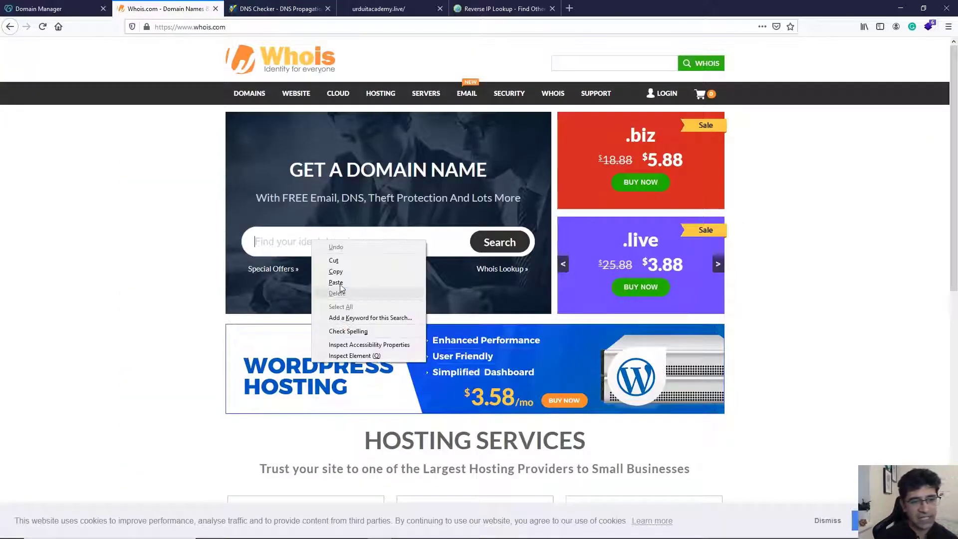
click(344, 280)
click(519, 252)
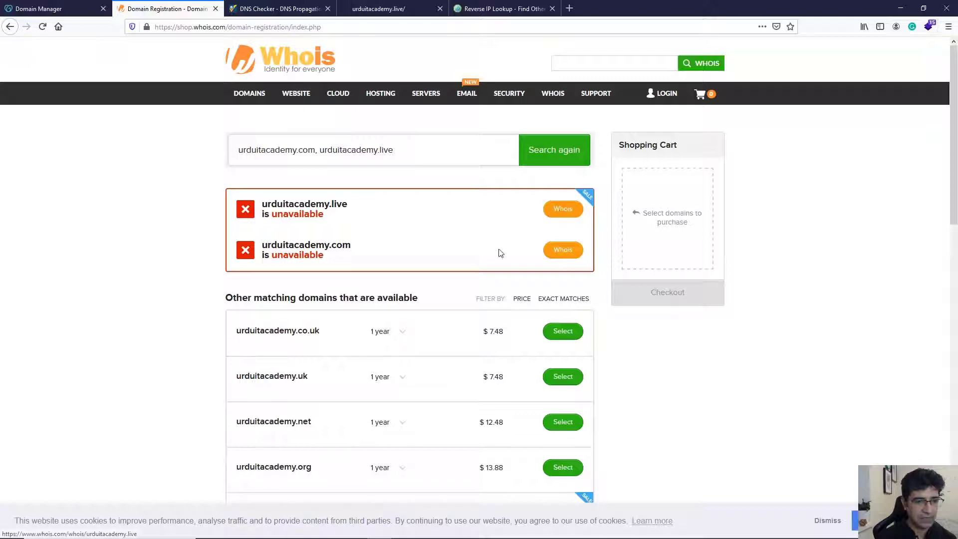
- Open the Whois record of urduitacademy.live, examine its domain information, registrant contact and raw Whois data, and close the record
drag(263, 202, 349, 208)
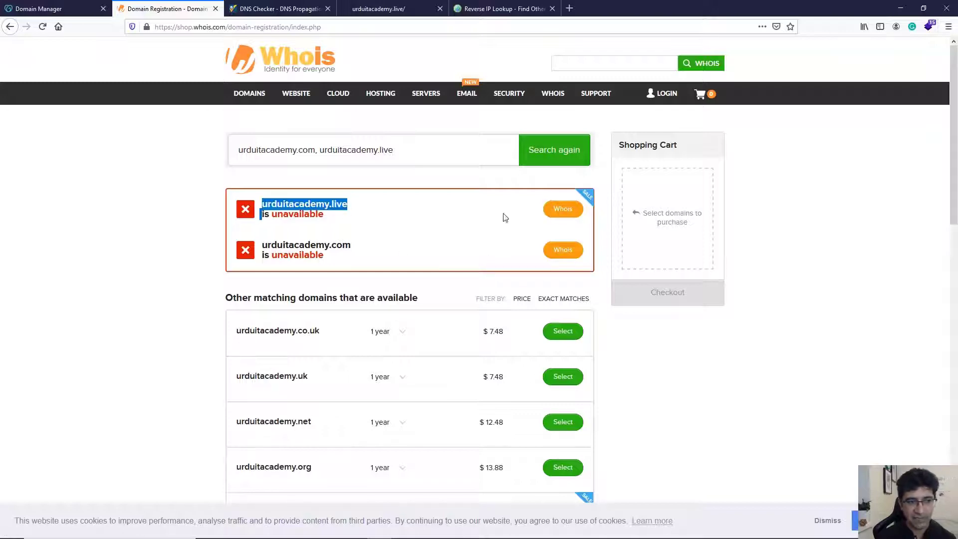
click(563, 209)
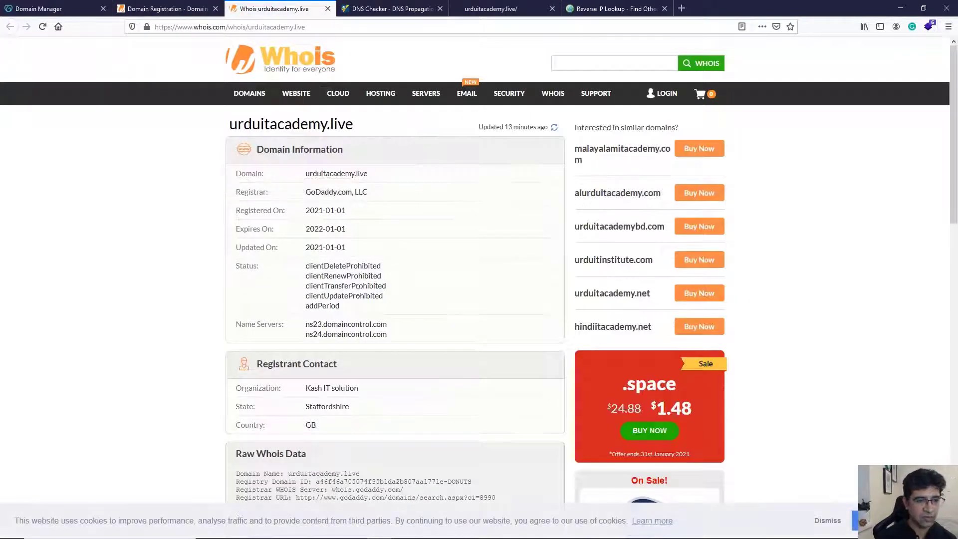
scroll(321, 156, down, 1)
drag(349, 373, 310, 337)
scroll(310, 337, down, 4)
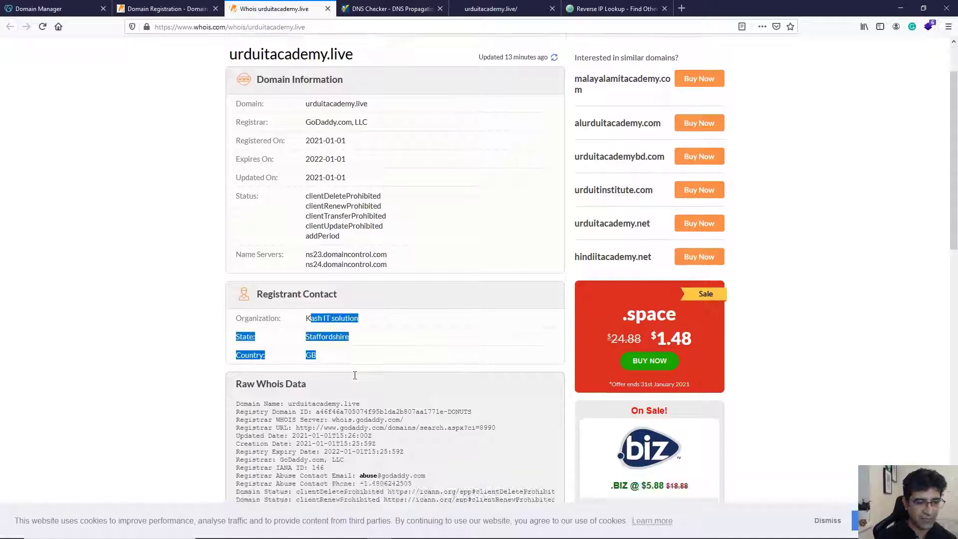
drag(366, 273, 327, 404)
scroll(327, 404, down, 2)
drag(311, 310, 378, 417)
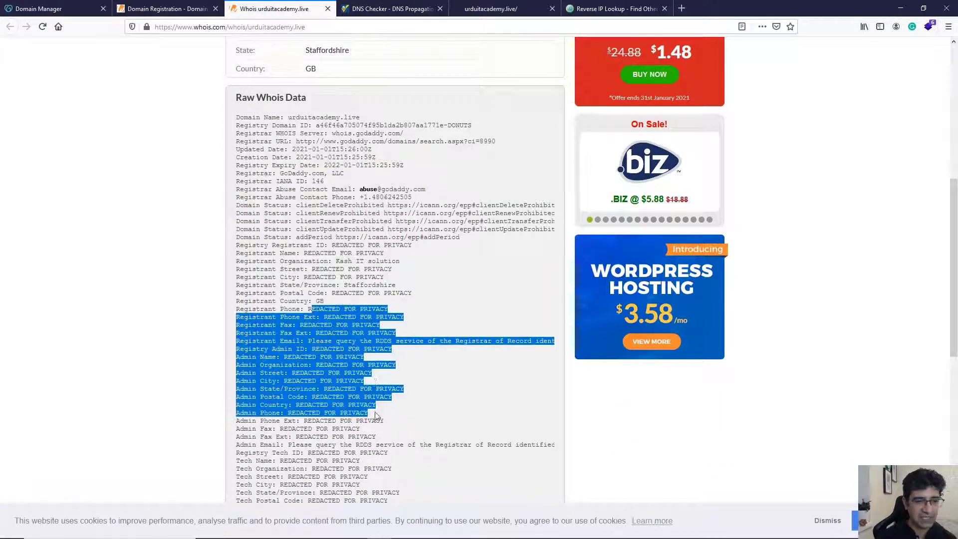
scroll(378, 417, down, 4)
scroll(362, 328, up, 2)
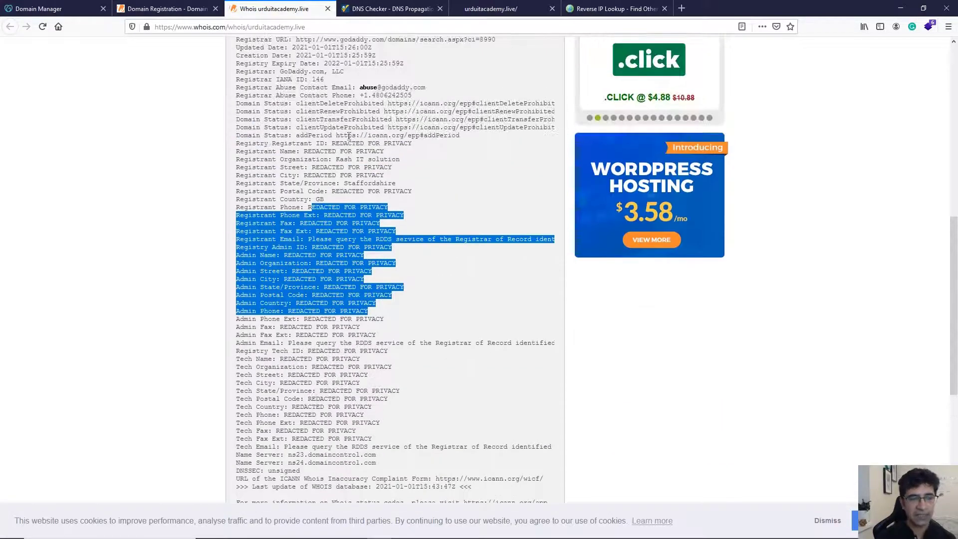
click(328, 8)
- Return to the GoDaddy site and open the account's product list from its home page
click(45, 9)
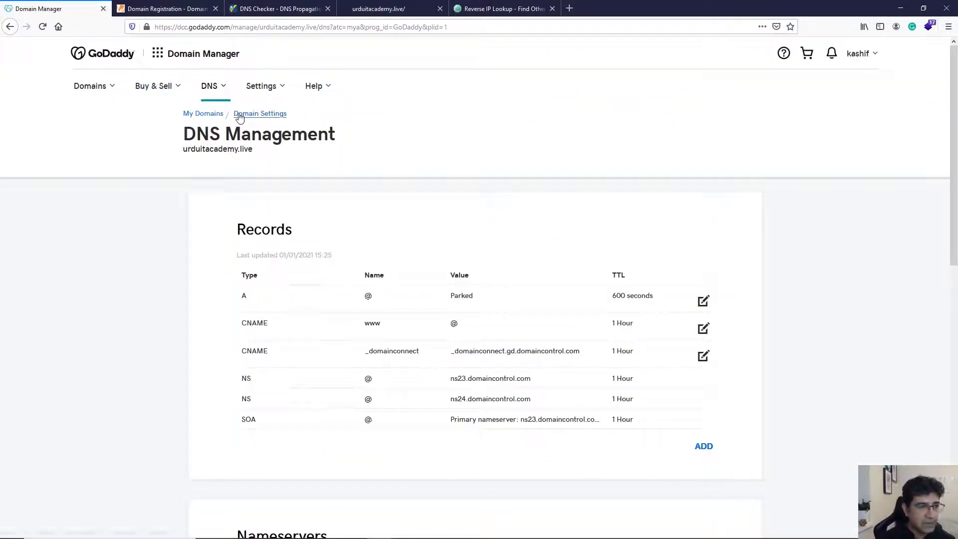
click(121, 57)
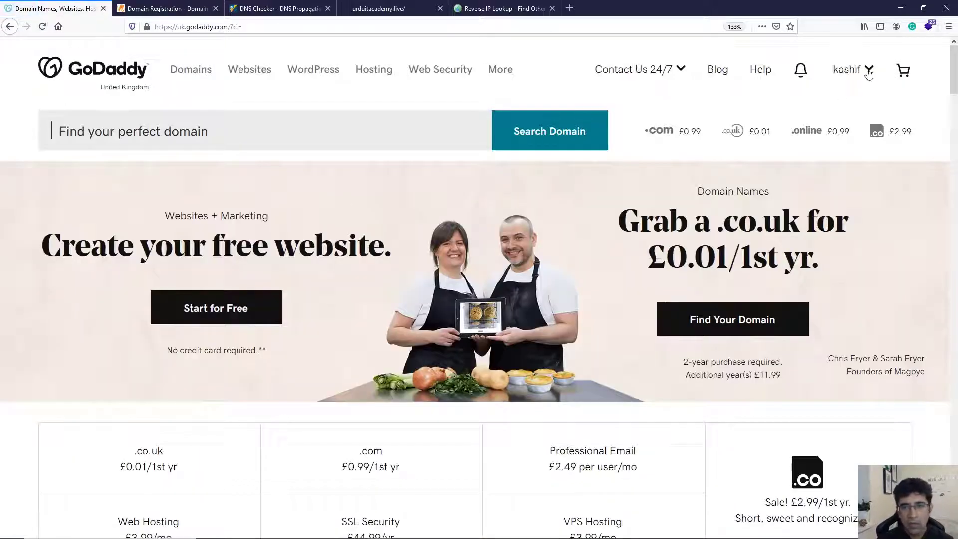
click(869, 71)
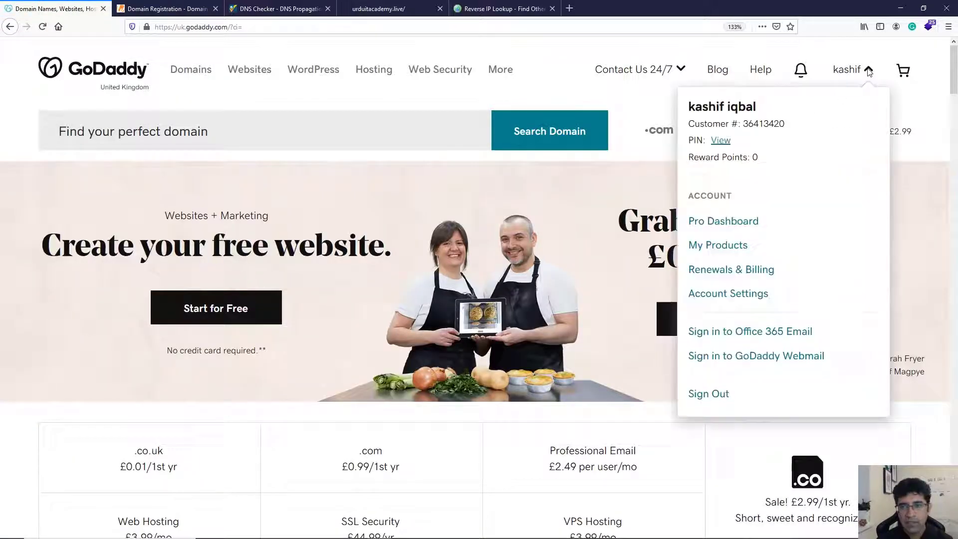
click(729, 247)
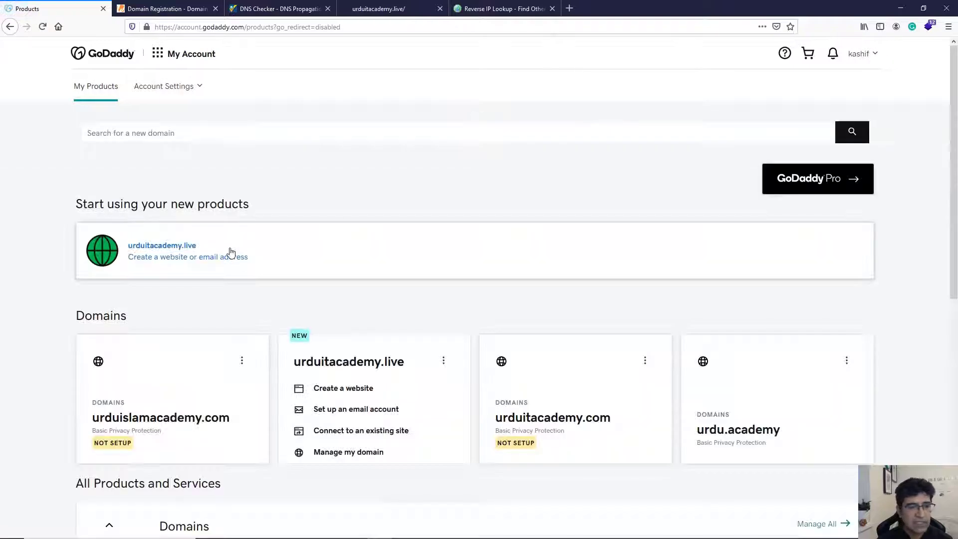
- Open the domain settings of urduitacademy.com and look through its privacy and additional settings
scroll(334, 358, down, 3)
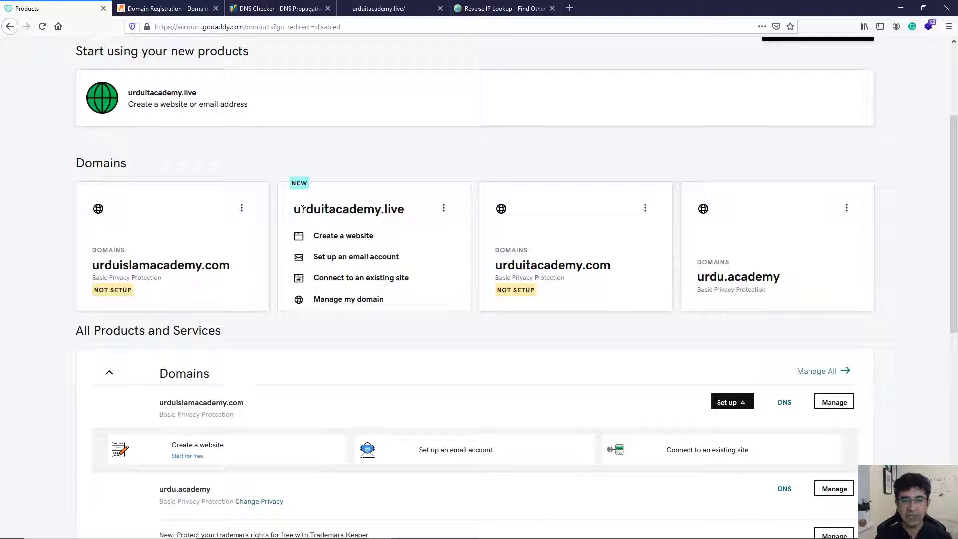
click(579, 269)
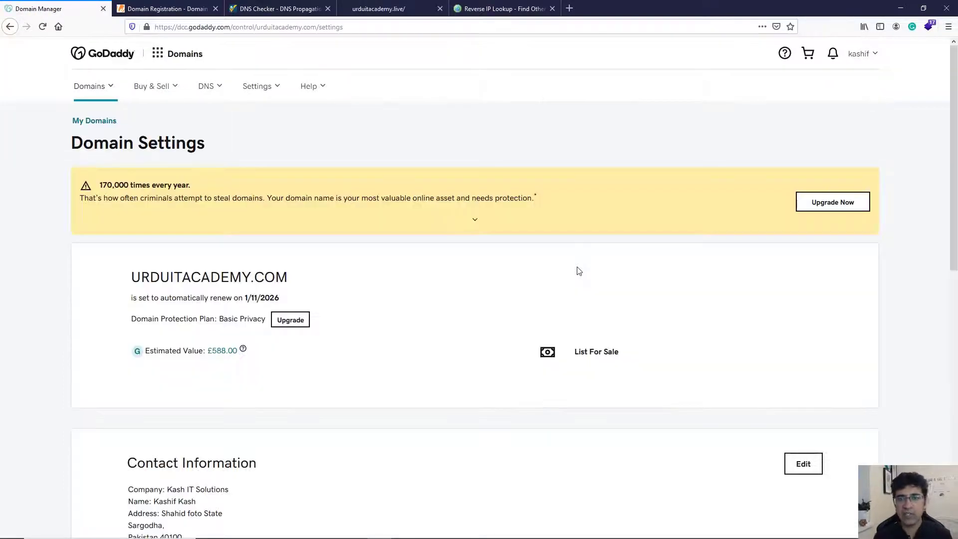
scroll(390, 362, down, 10)
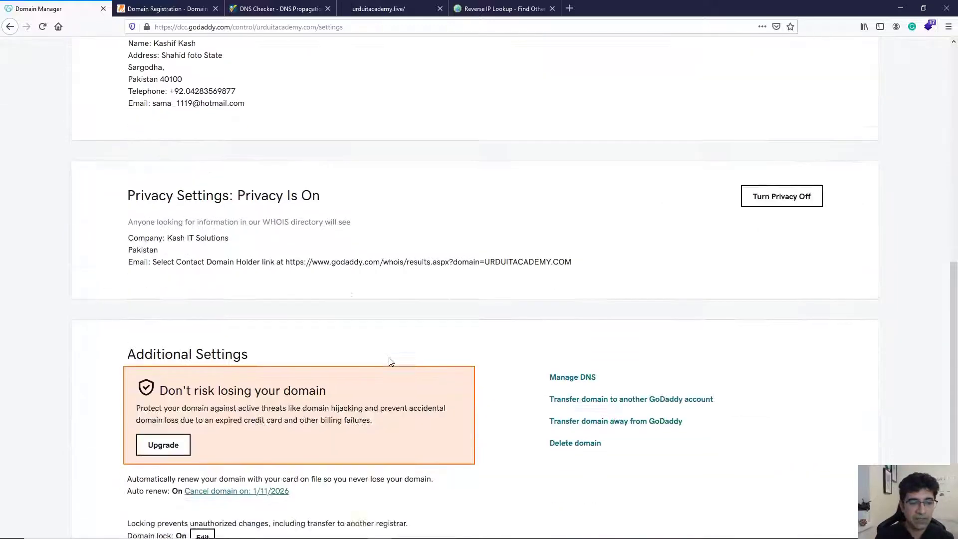
scroll(390, 362, down, 2)
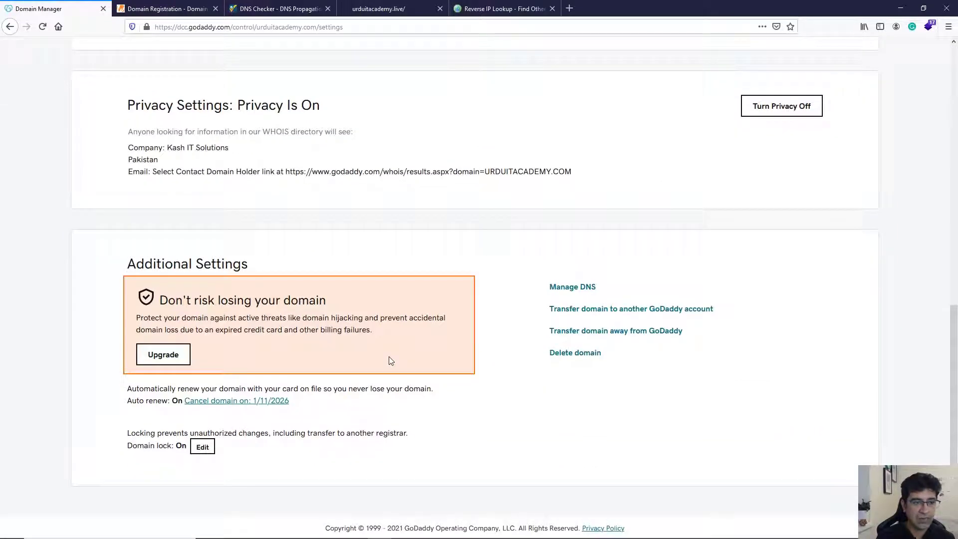
- Open DNS management for urduitacademy.com and examine its custom nameservers
click(569, 287)
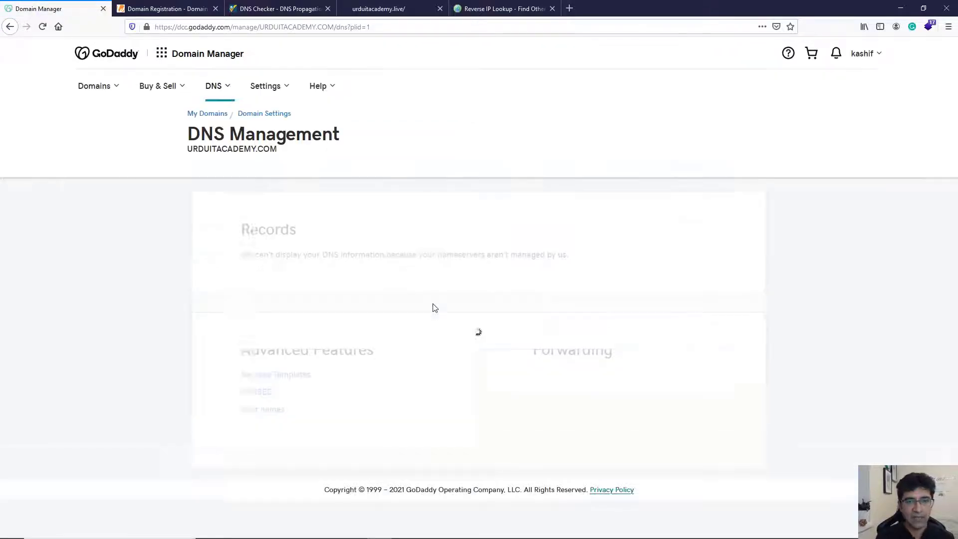
scroll(433, 306, down, 3)
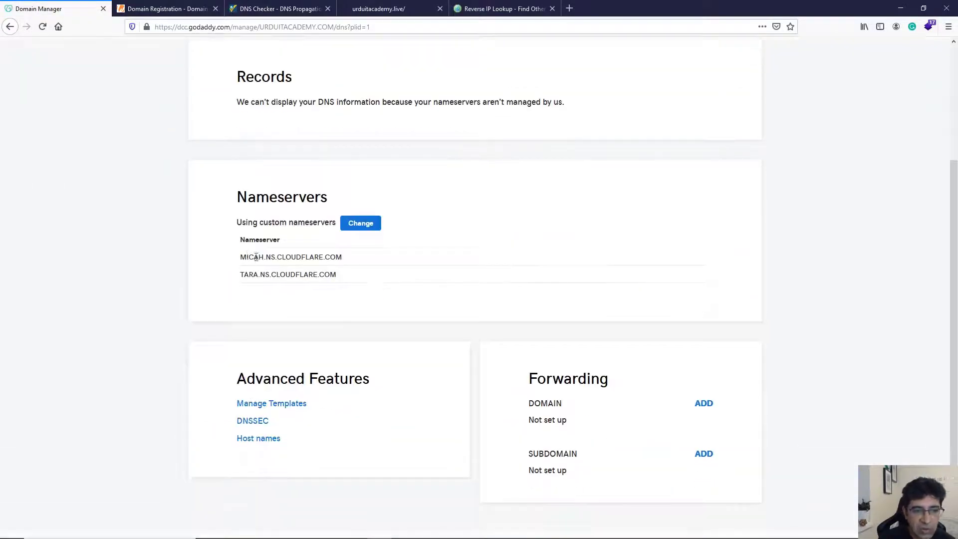
drag(247, 257, 345, 275)
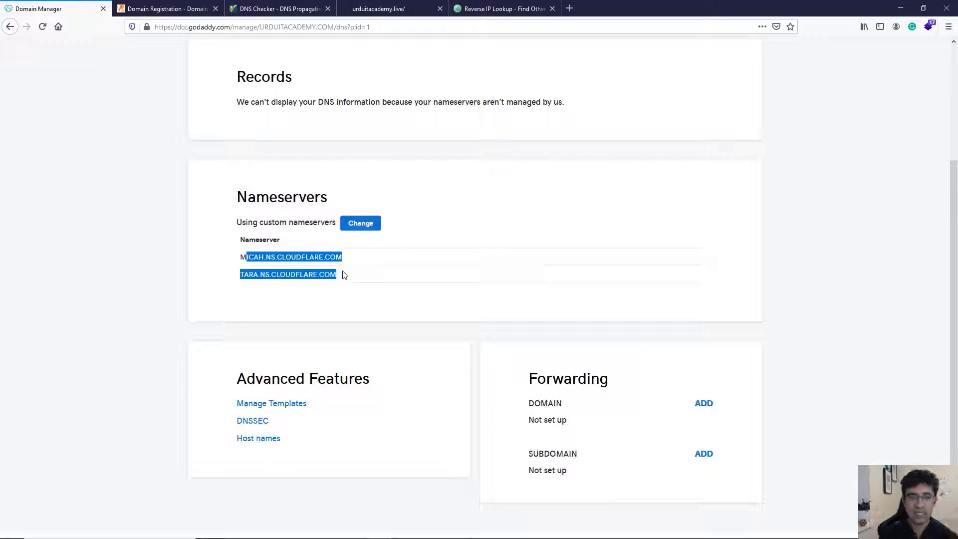
scroll(345, 275, up, 3)
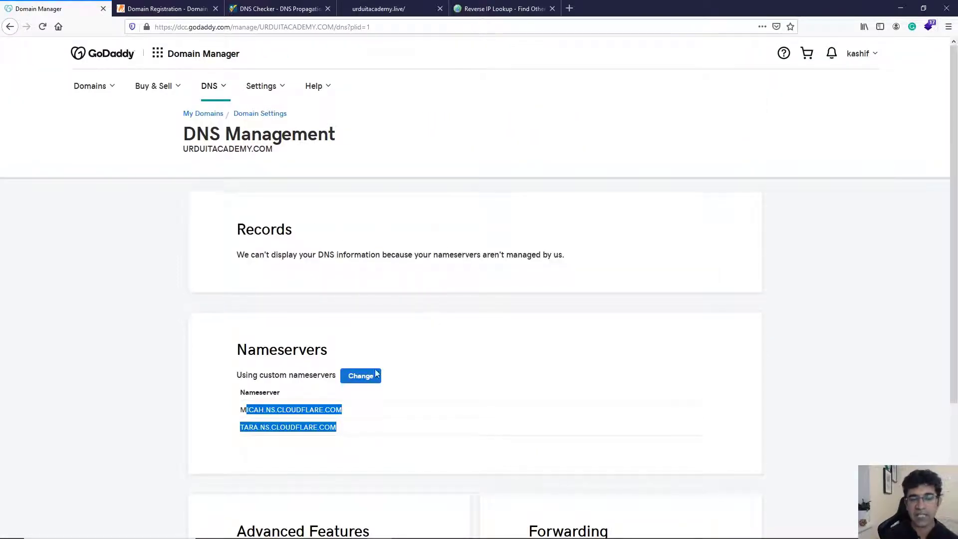
triple_click(296, 413)
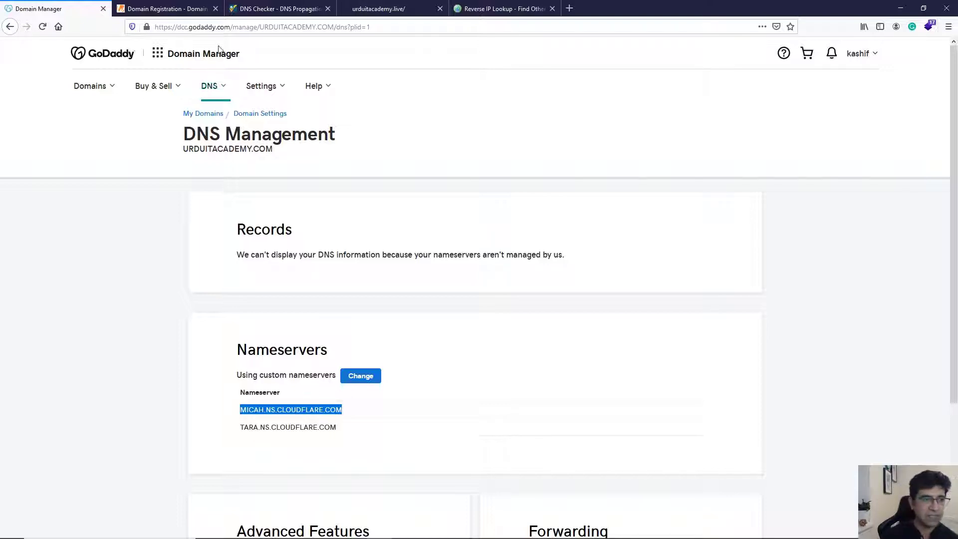
- Show the list of all domains and open the settings of urduitacademy.live
click(225, 91)
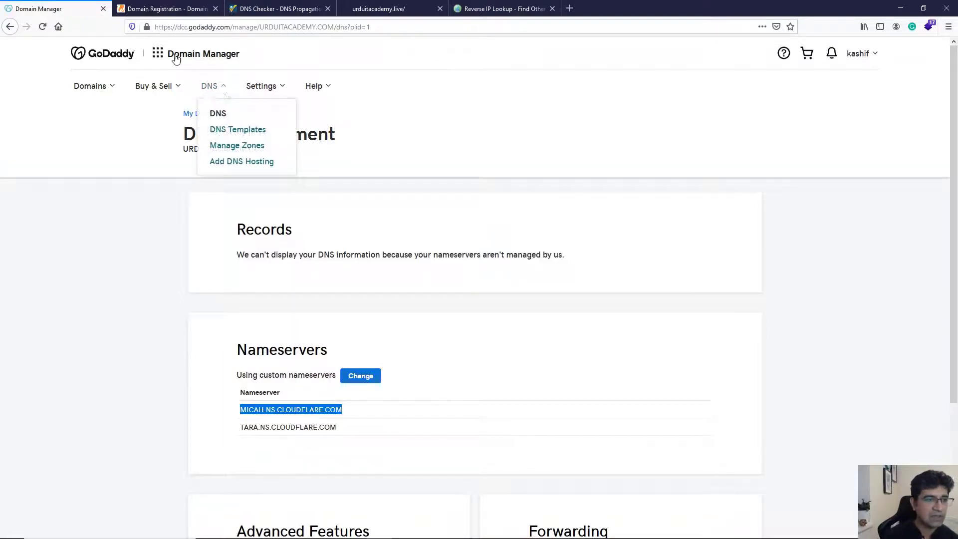
click(90, 91)
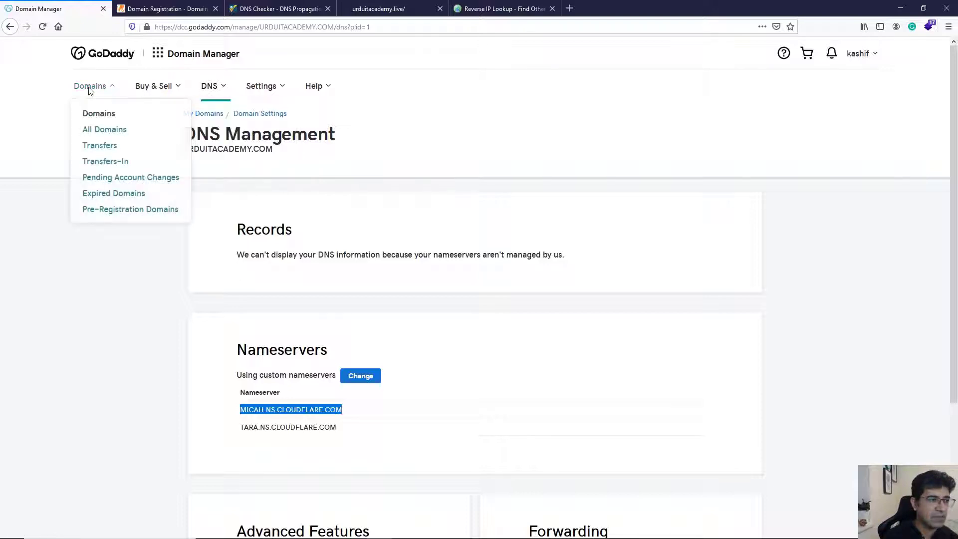
click(99, 129)
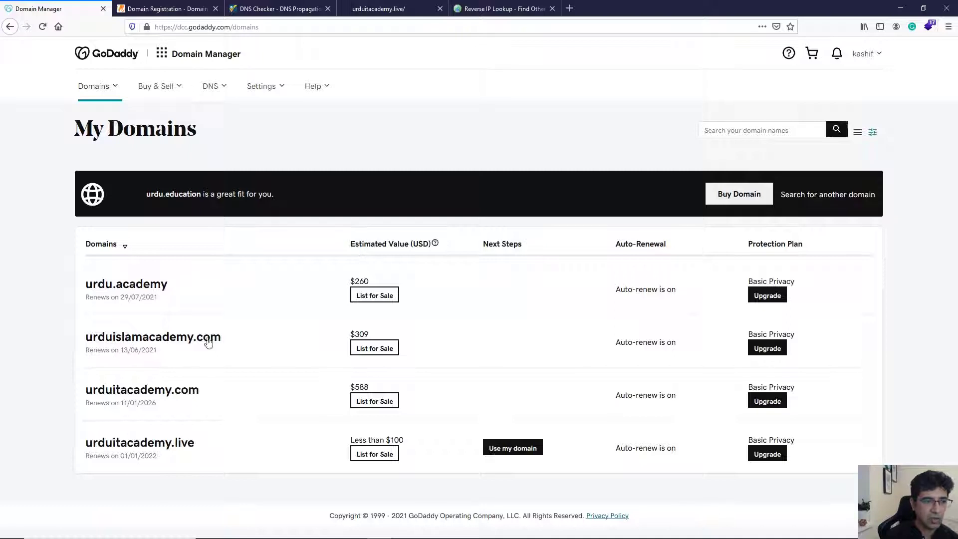
click(155, 443)
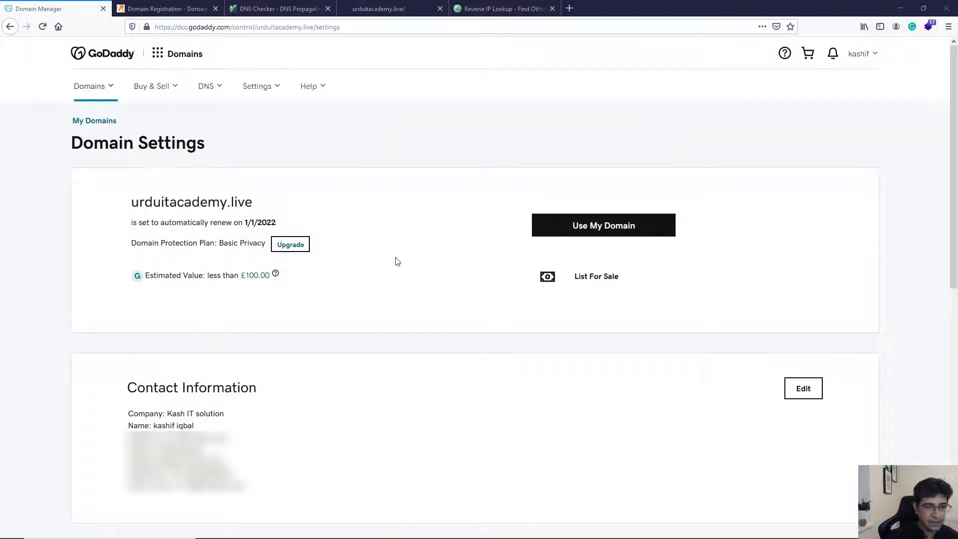
- Review the auto-renewal and domain lock settings of urduitacademy.live and open its DNS management page
scroll(398, 261, down, 10)
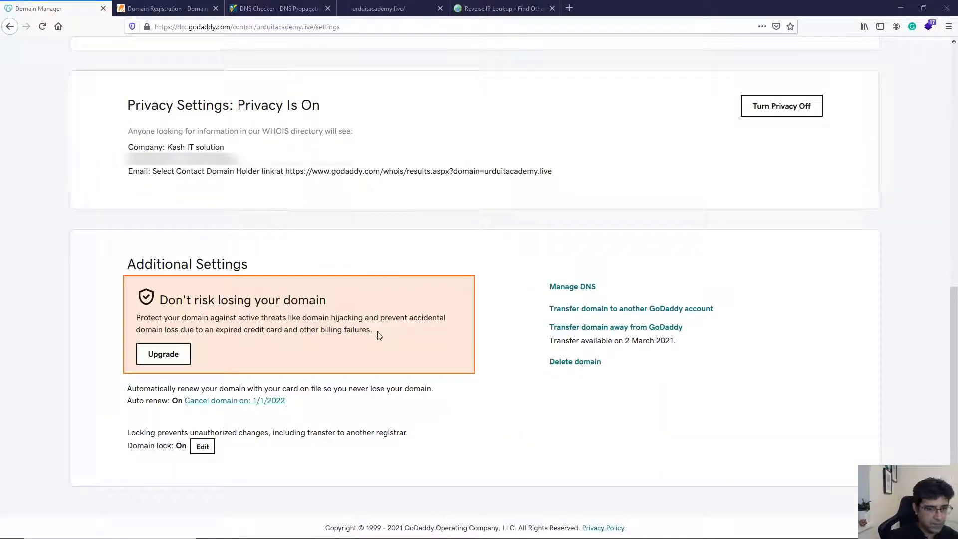
triple_click(150, 400)
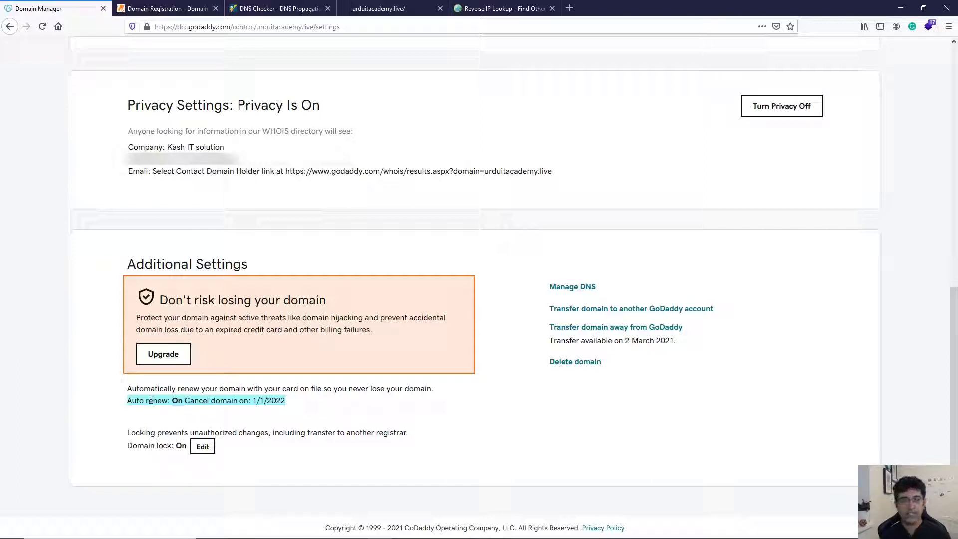
triple_click(151, 389)
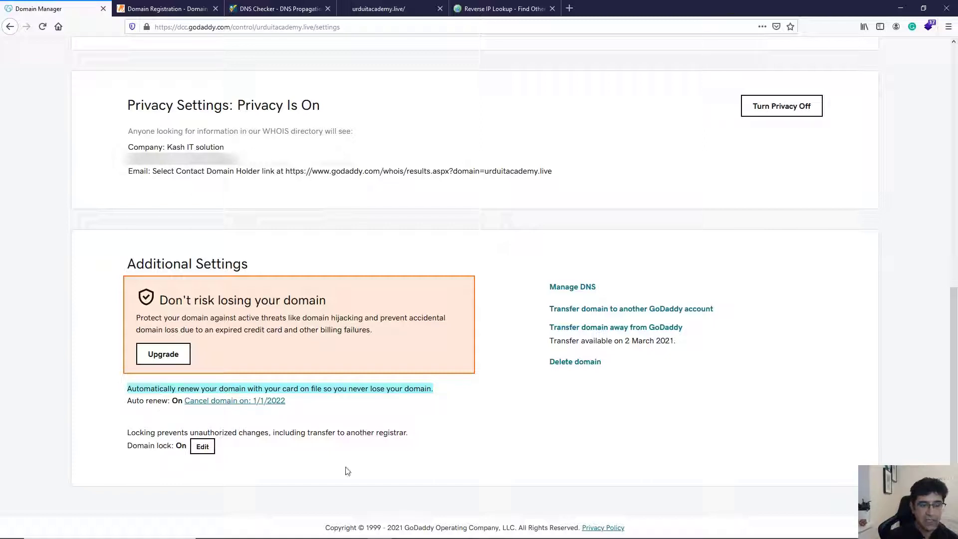
drag(185, 432, 305, 432)
drag(374, 443, 399, 434)
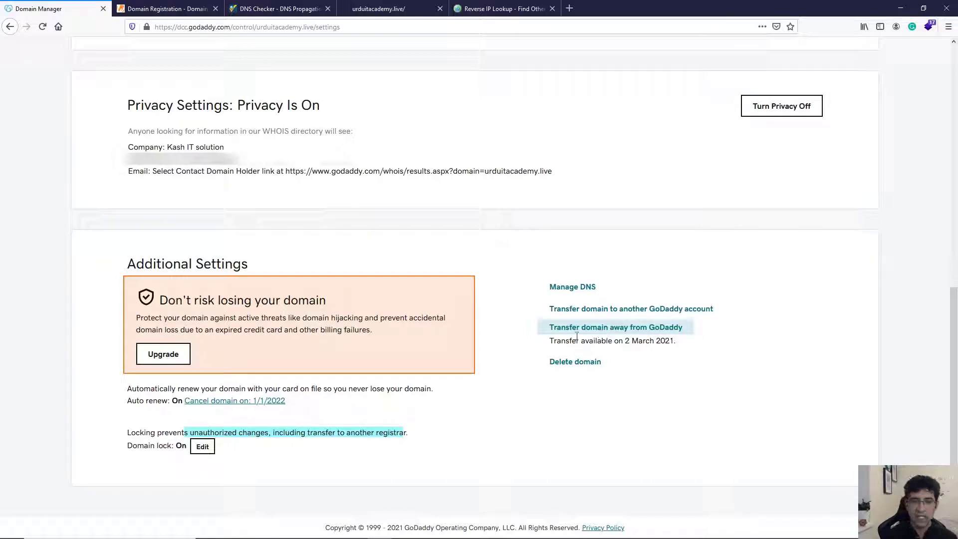
click(576, 290)
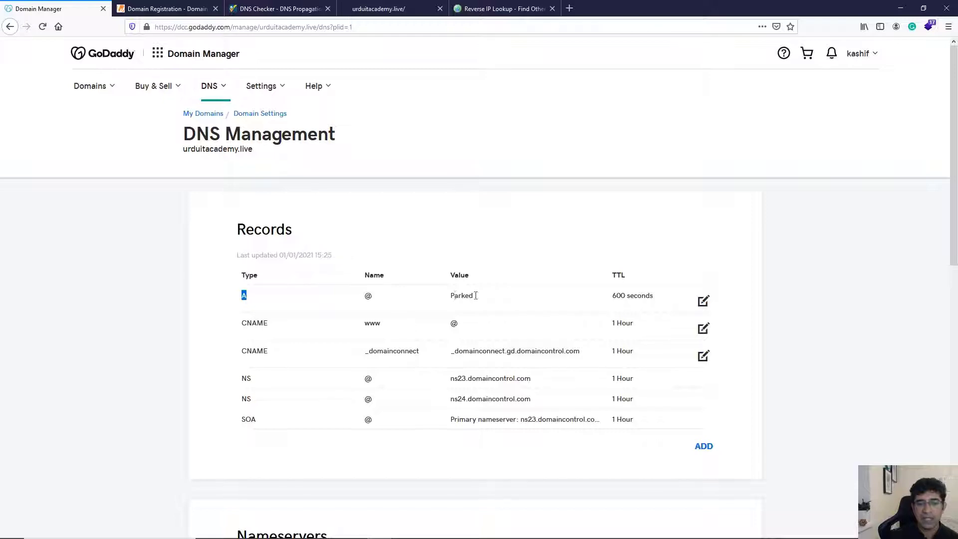
- Switch to the DNS propagation checker and copy the domain urduitacademy.live from its search field
click(278, 9)
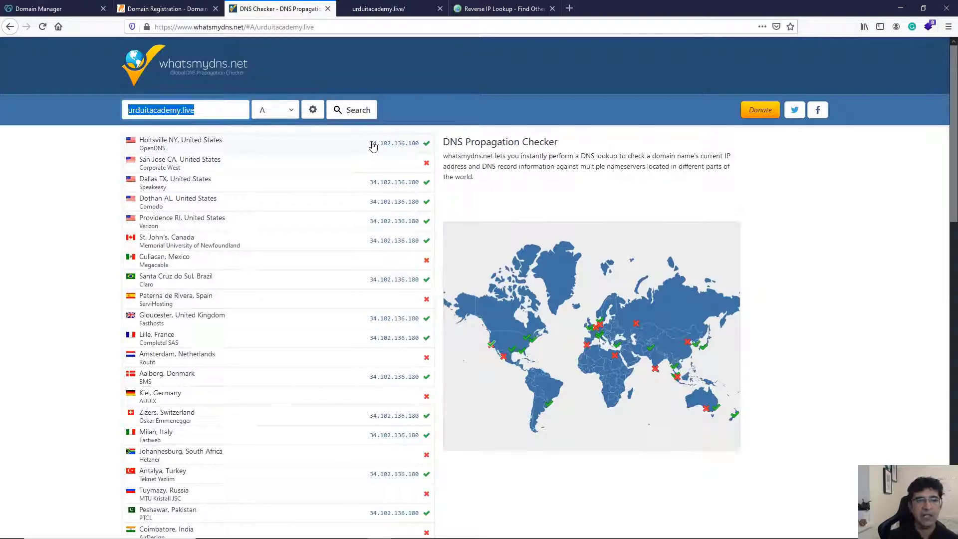
click(180, 110)
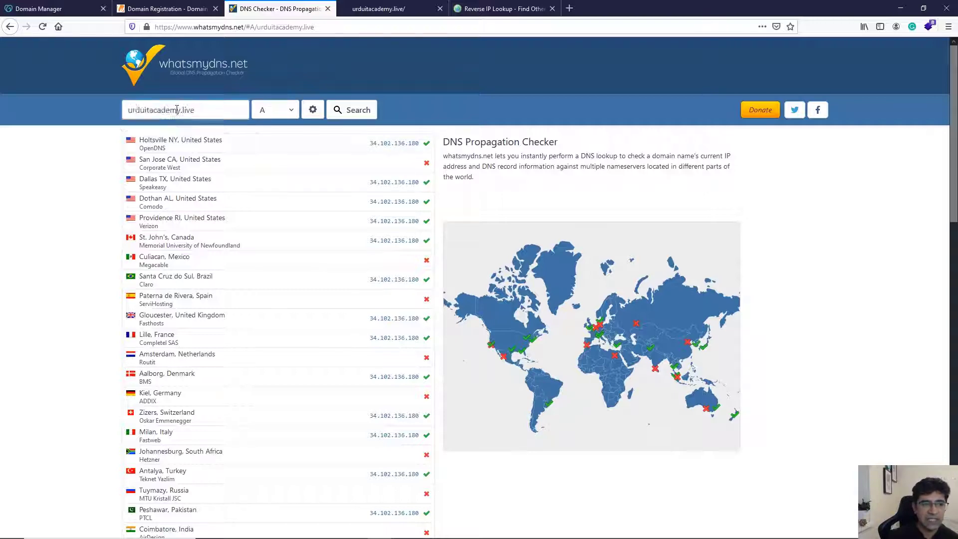
triple_click(178, 110)
right_click(176, 110)
click(201, 210)
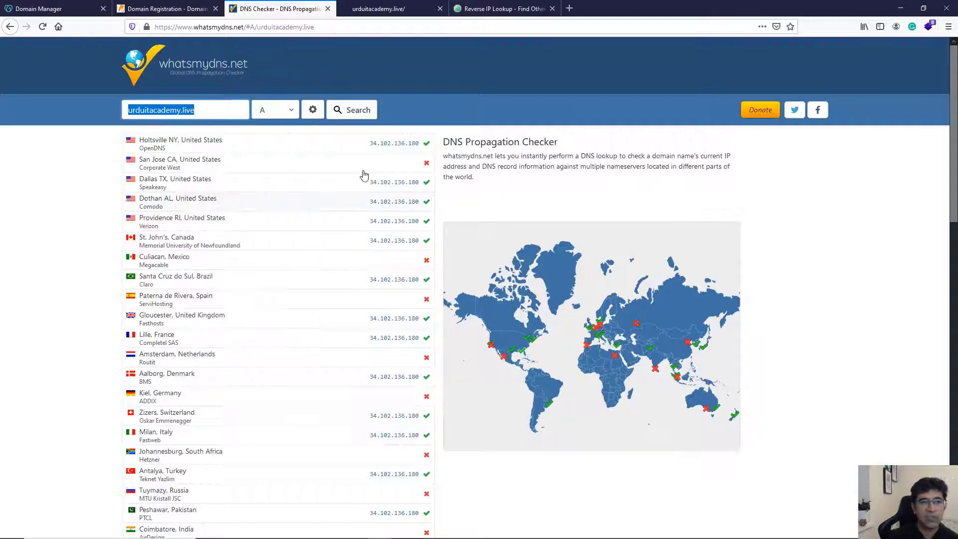
- Run a reverse IP domain check on yougetsignal.com for urduitacademy.live, replacing the sample address digg.com
click(502, 9)
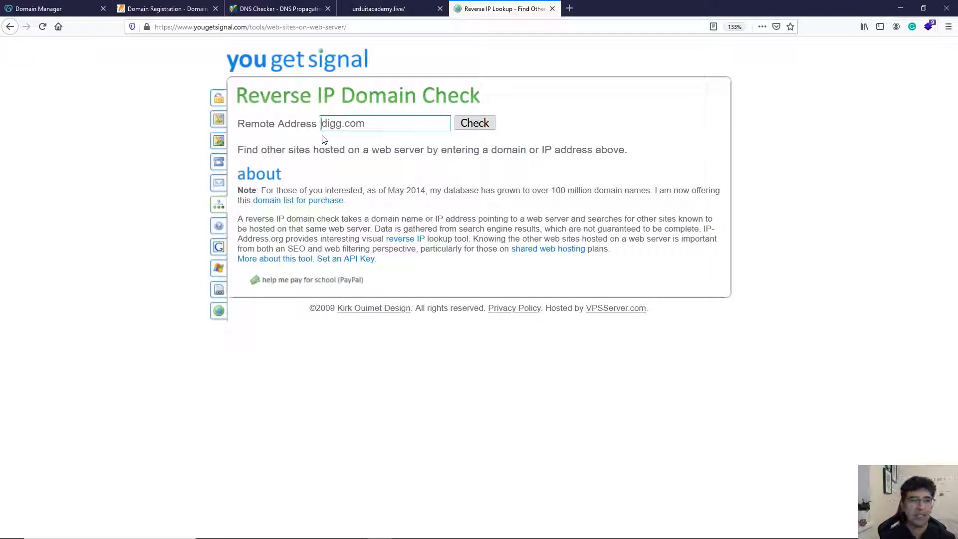
key(ctrl+v)
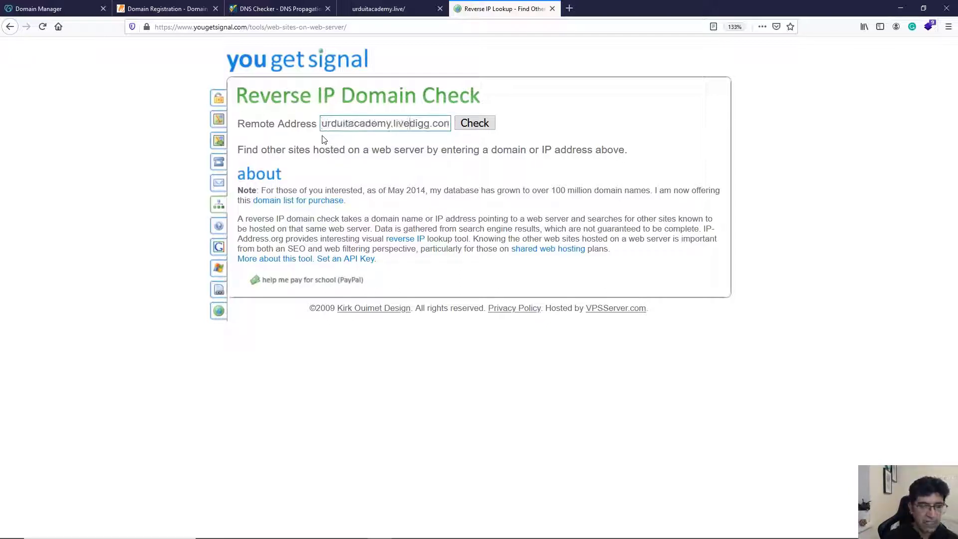
key(Delete)
key(Delete)
key(Delete)
key(Delete)
key(Delete)
key(Delete)
key(Delete)
key(Delete)
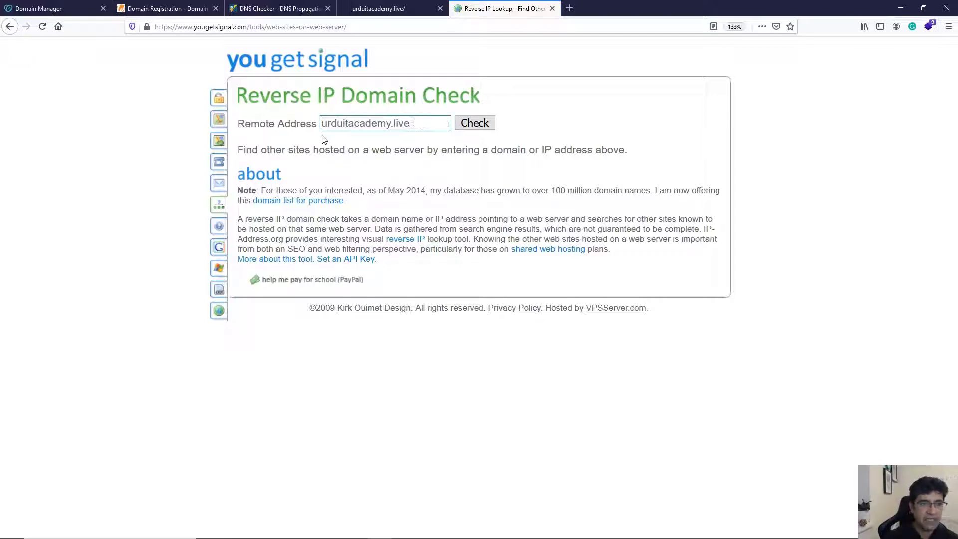
click(476, 125)
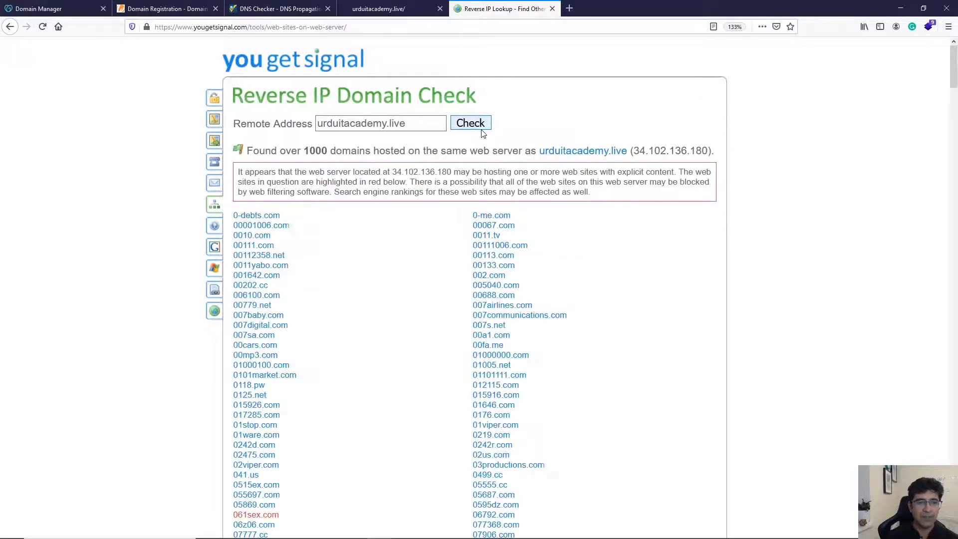
- Look through the list of domains sharing the web server down to the urduitacademy.live entry
triple_click(310, 149)
scroll(296, 289, down, 5)
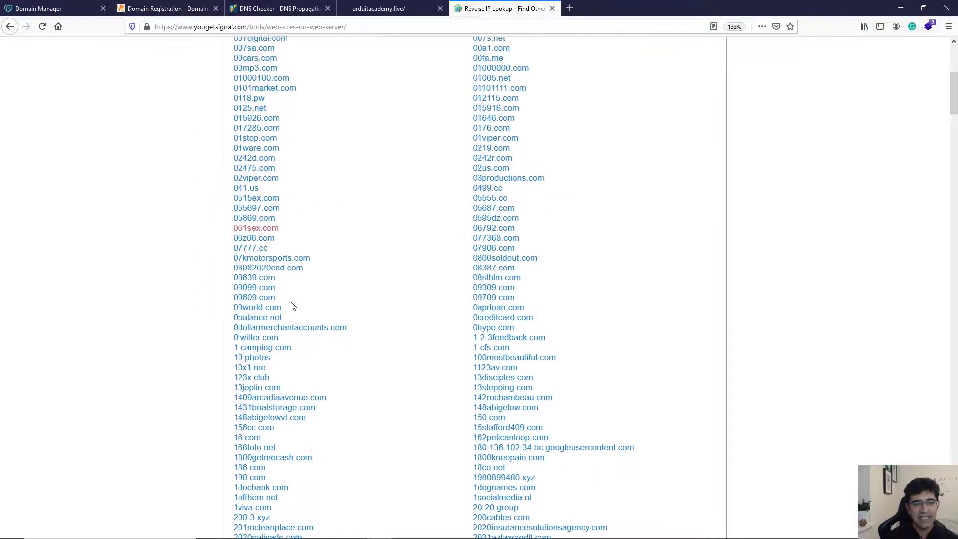
scroll(293, 307, down, 20)
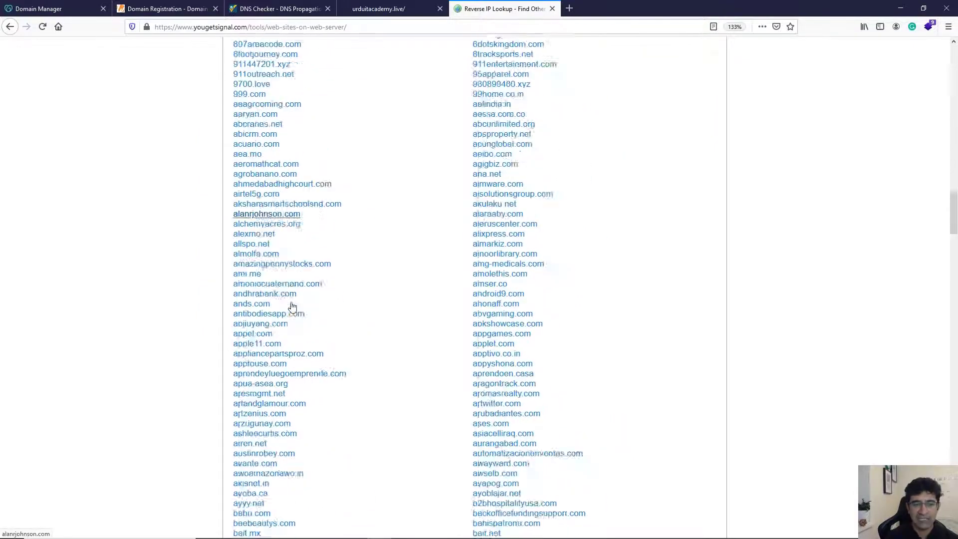
scroll(293, 307, down, 12)
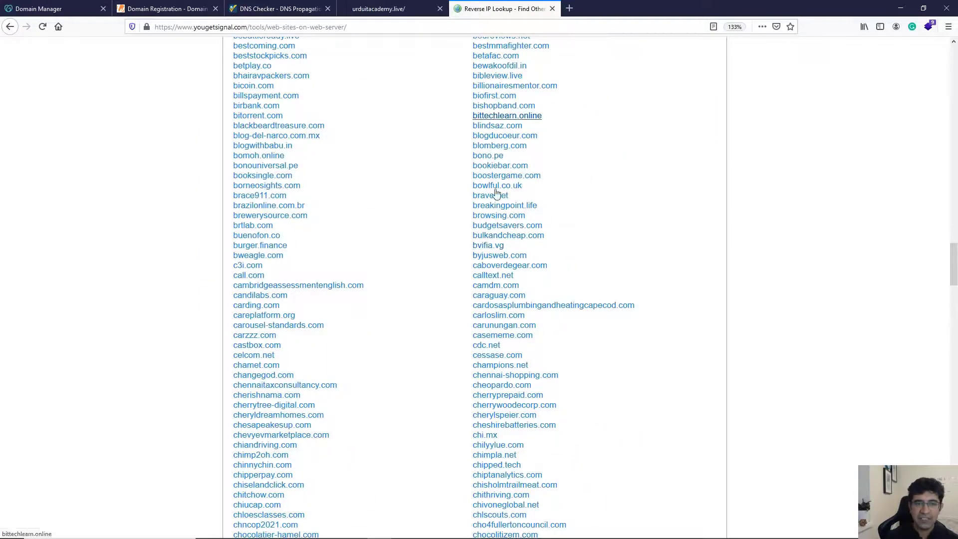
scroll(422, 336, down, 15)
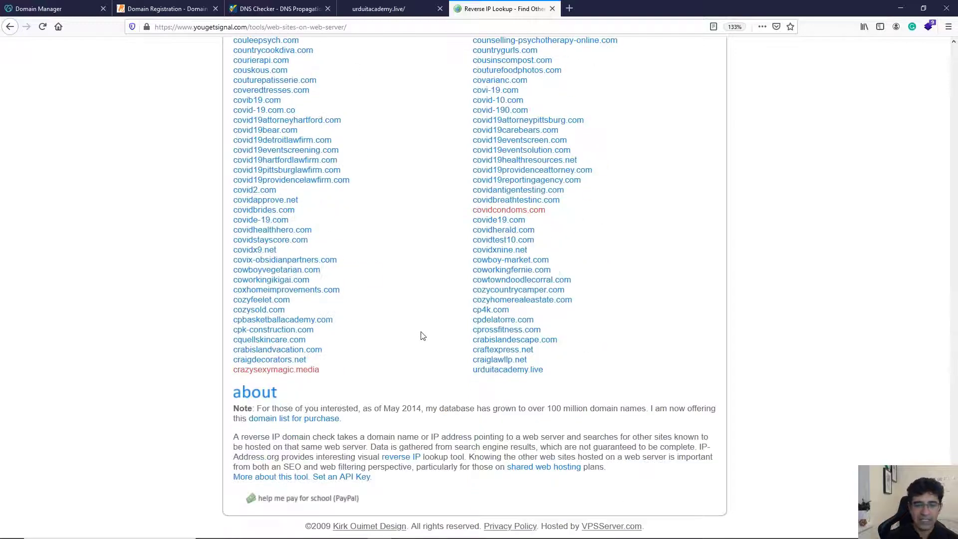
- View the urduitacademy.live site from the list, close it, and examine the shared server's IP address in the check result
click(511, 370)
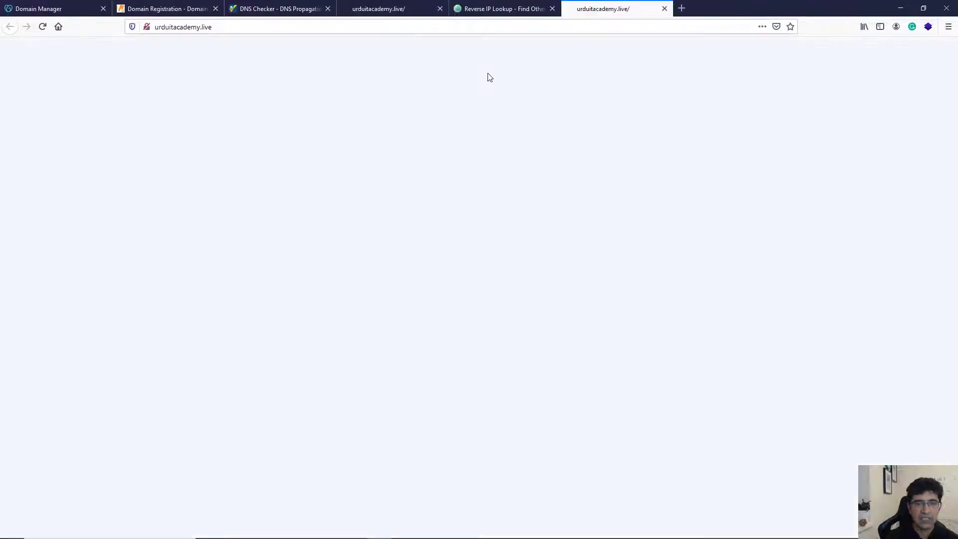
click(665, 9)
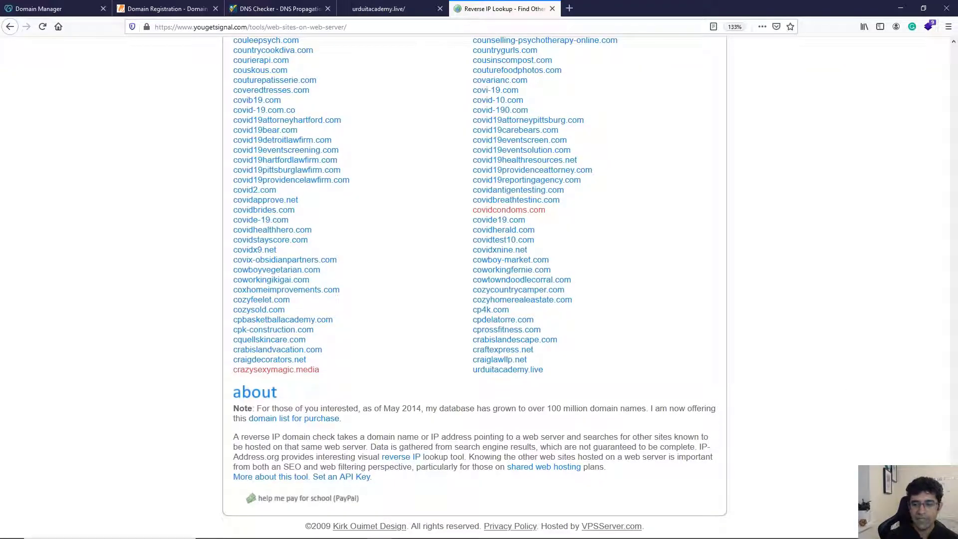
scroll(390, 298, up, 20)
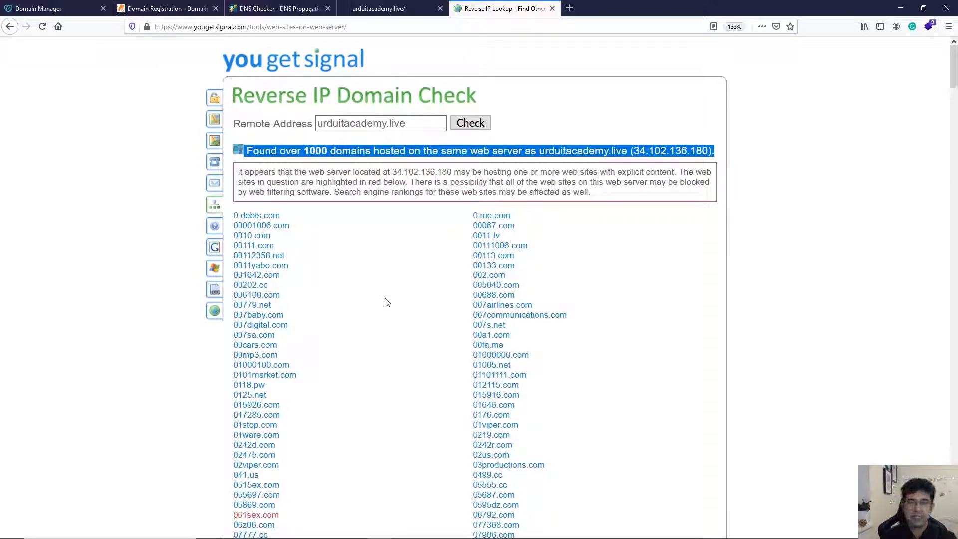
double_click(655, 149)
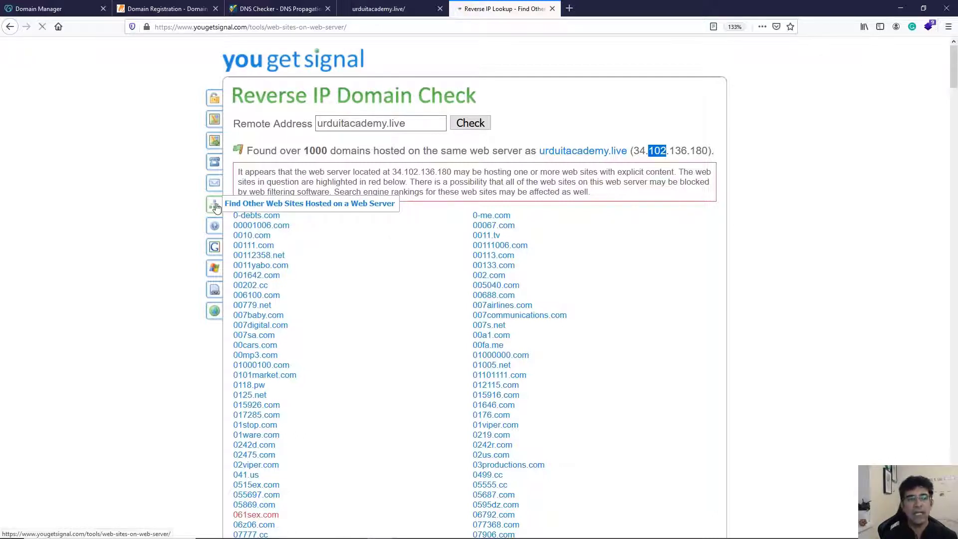
- Run the reverse IP domain check for urduitacademy.com
triple_click(371, 124)
text(urdu)
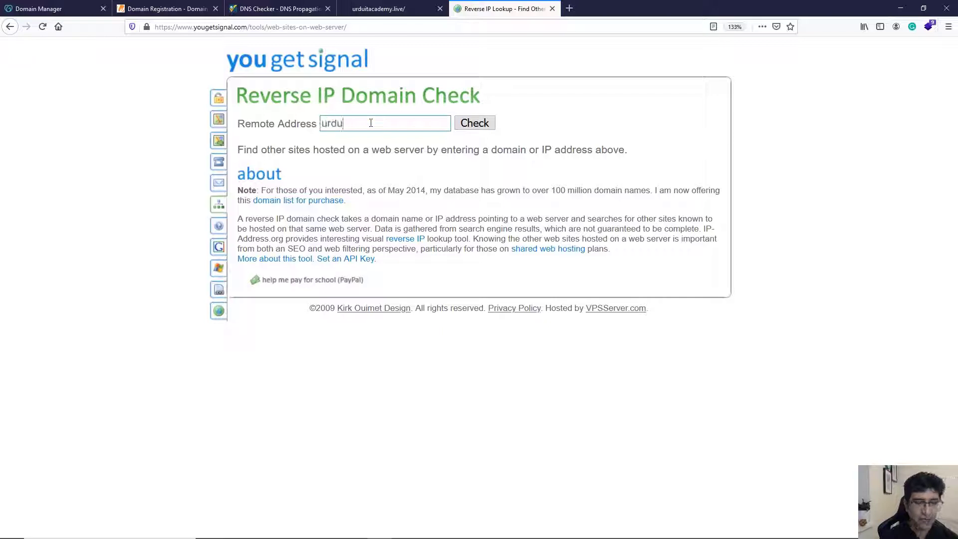
text(itacademy.com)
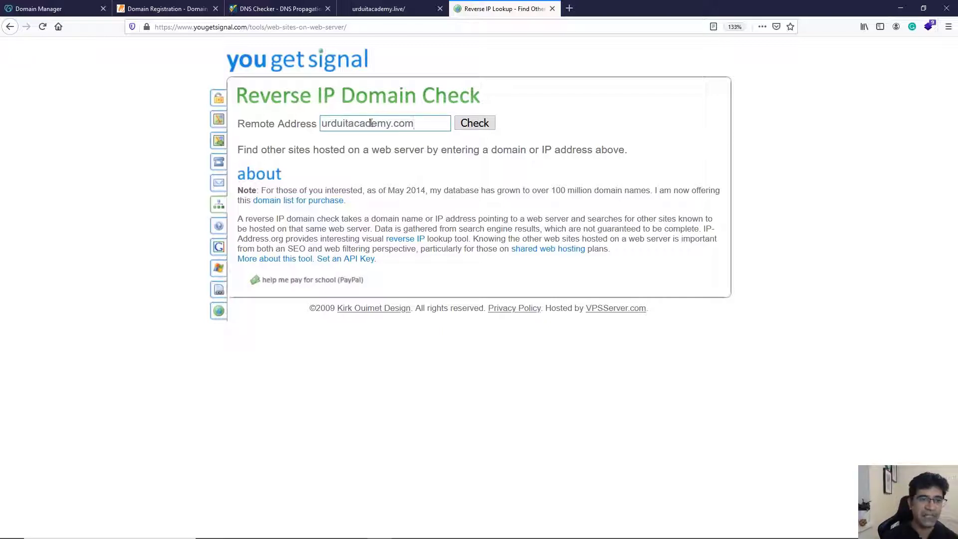
click(464, 125)
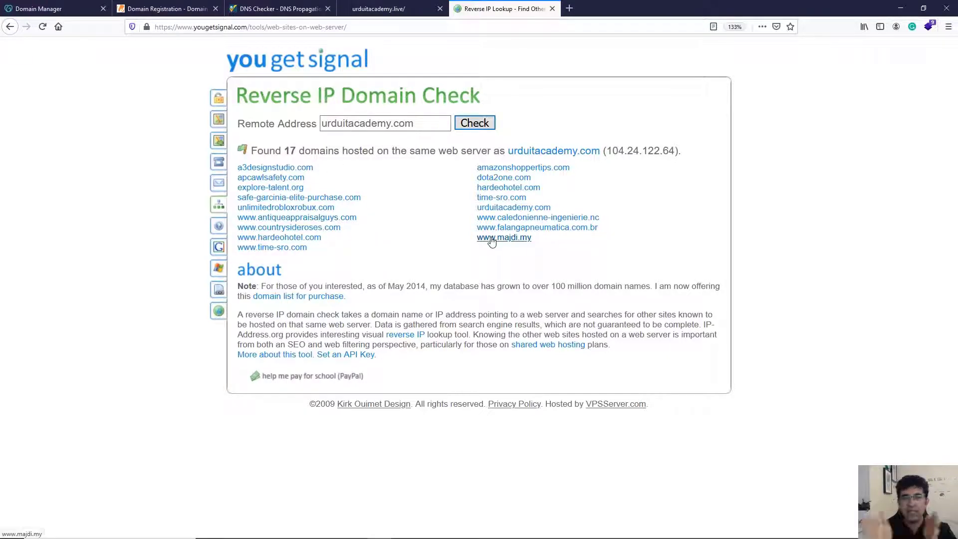
- Open Command Prompt and ping urduitacademy.com
key(super)
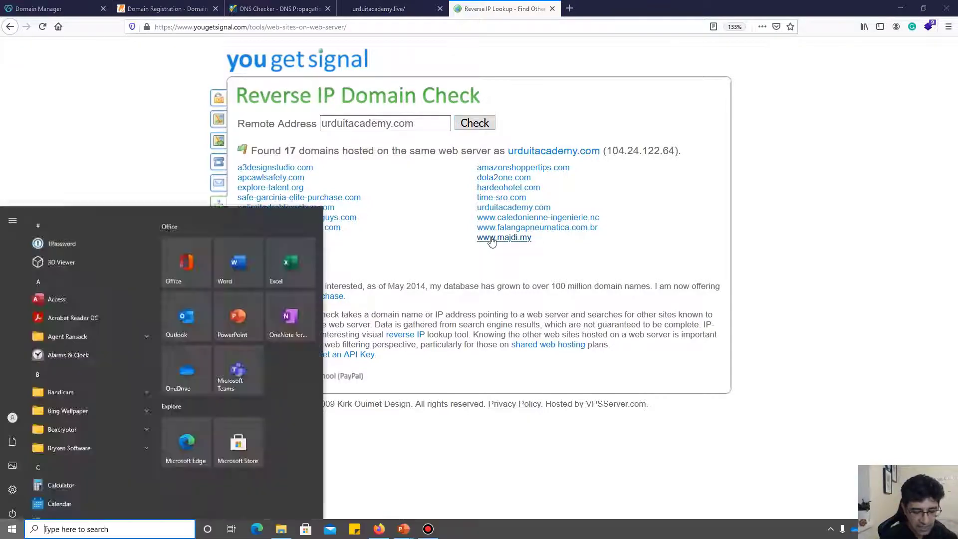
text(cmd)
key(Return)
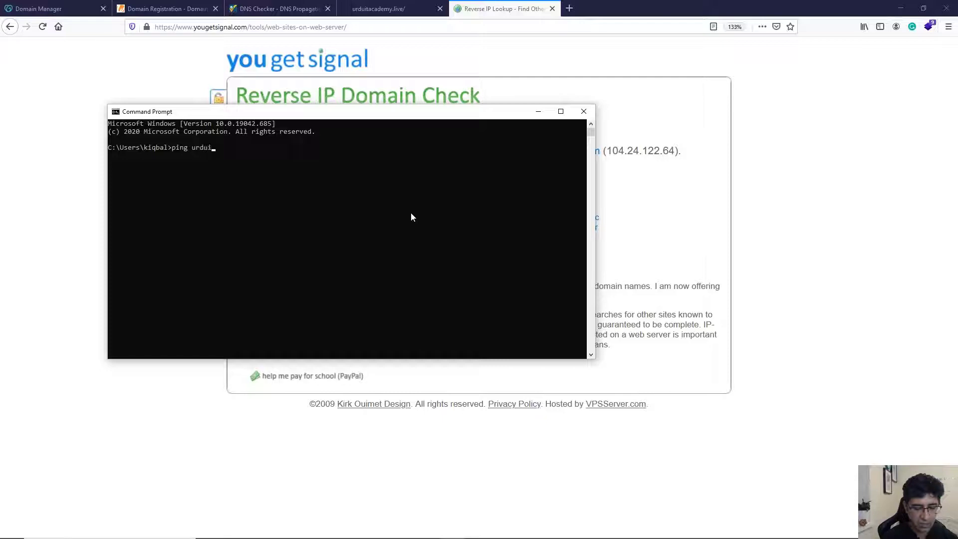
text(ping urduitacademy.com)
key(Return)
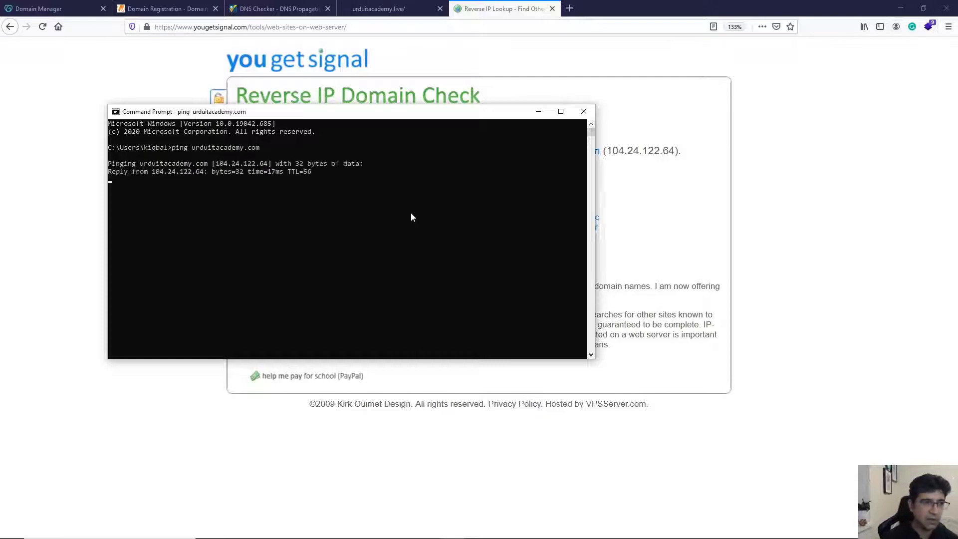
- Copy the IP address 104.24.122.64 from the ping output, open it in a new browser tab and read the page's message
drag(219, 164, 266, 165)
key(ctrl+c)
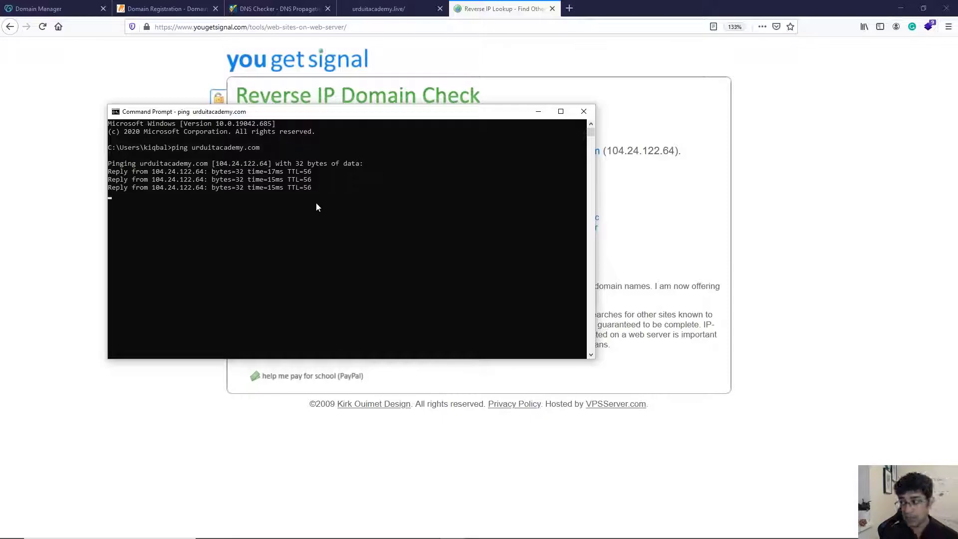
click(570, 9)
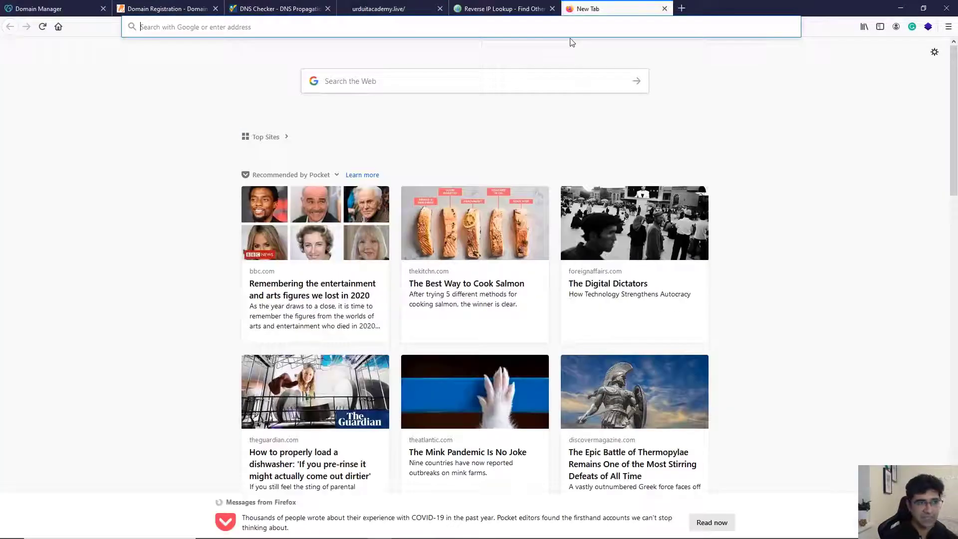
key(ctrl+v)
key(Return)
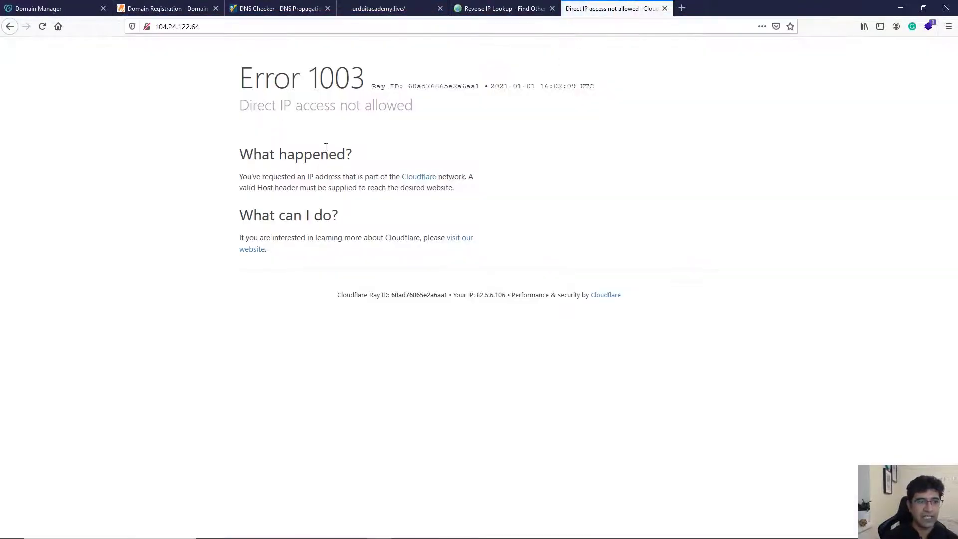
drag(265, 105, 412, 105)
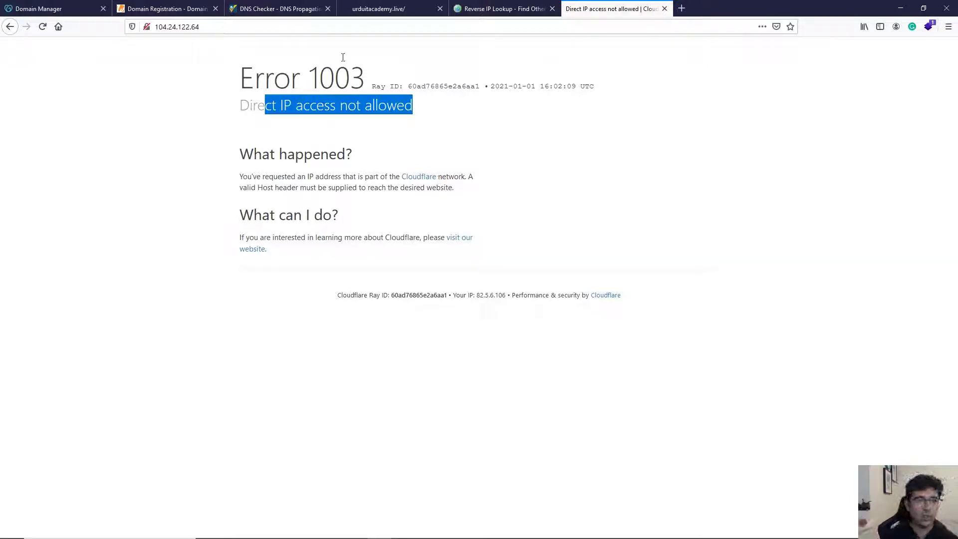
- Rerun the A record propagation check for urduitacademy.live
click(251, 9)
click(352, 110)
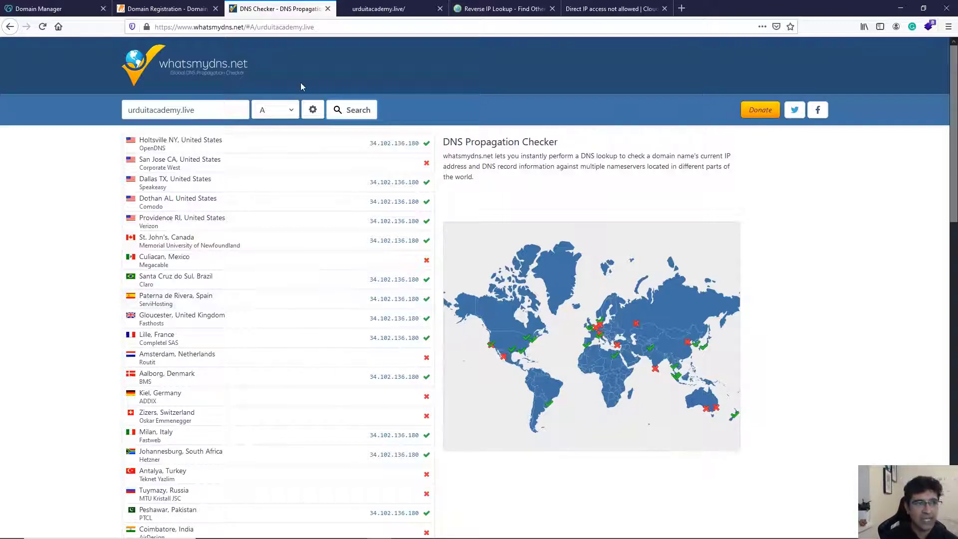
- Edit the A record of urduitacademy.live in GoDaddy so that it points to 104.24.122.64
click(69, 10)
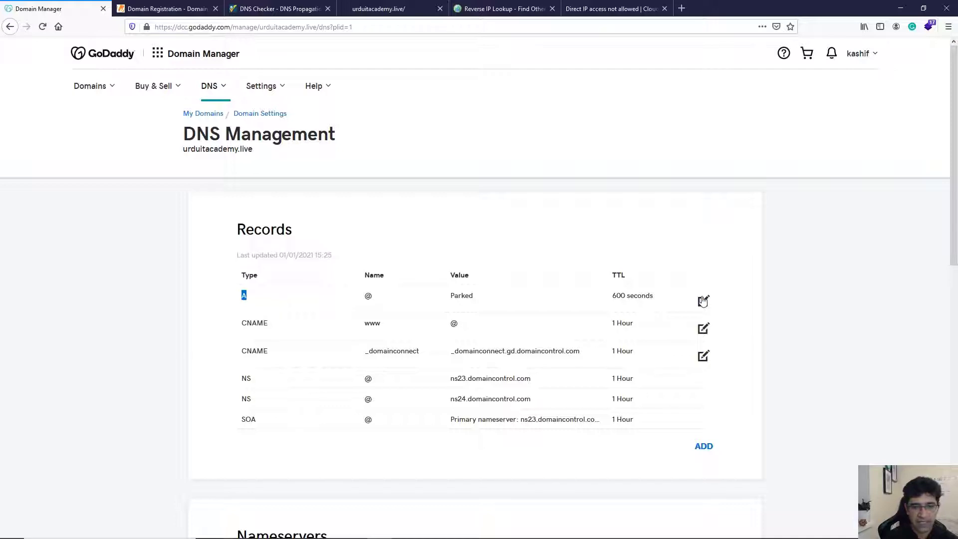
click(703, 301)
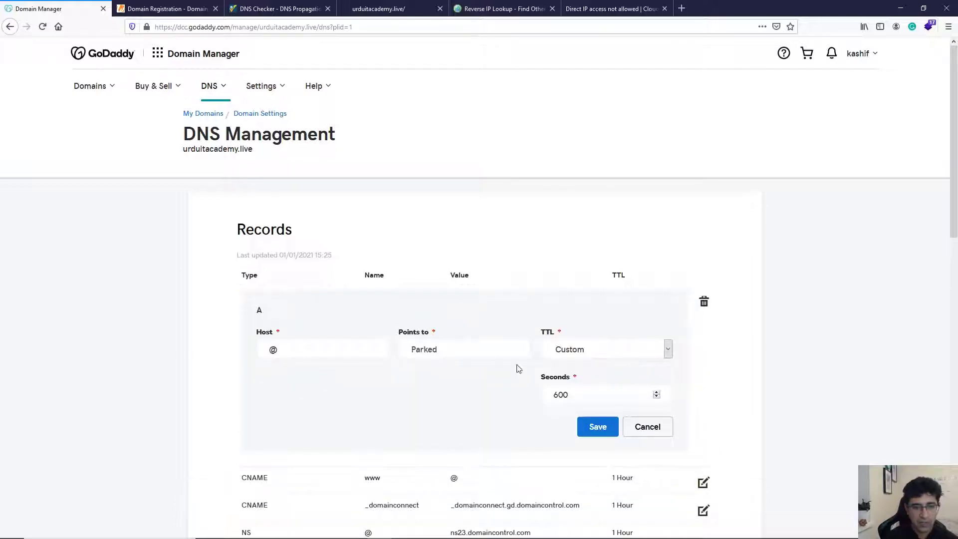
click(435, 347)
drag(443, 348, 382, 341)
key(ctrl+v)
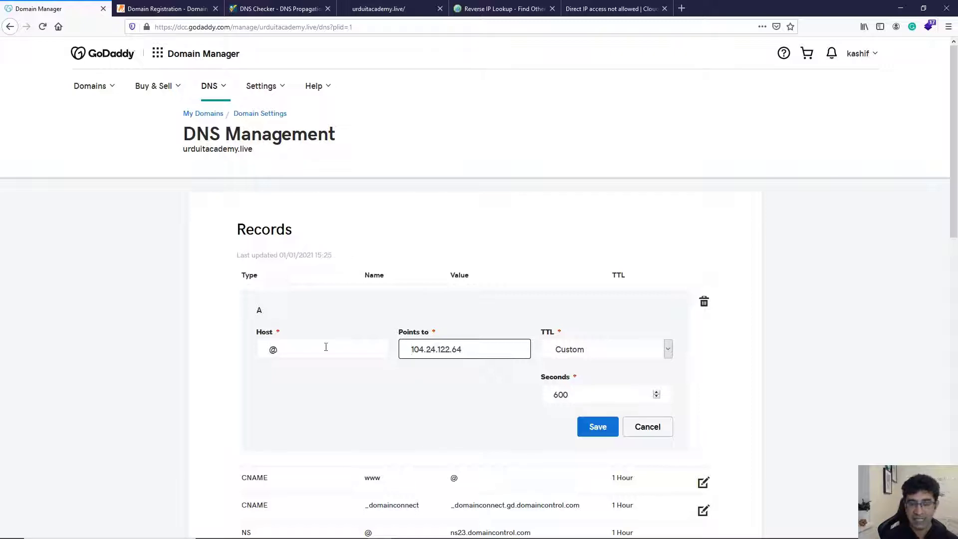
click(574, 9)
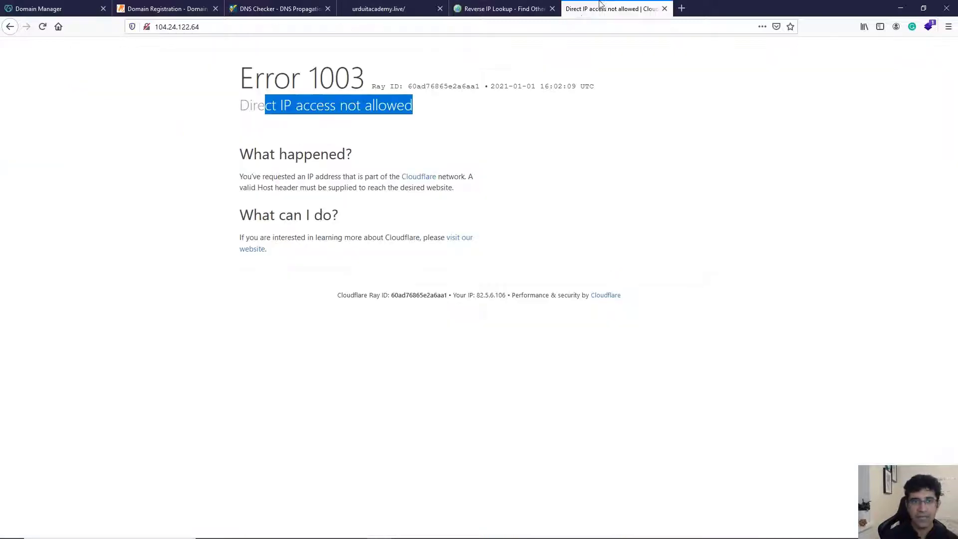
click(67, 9)
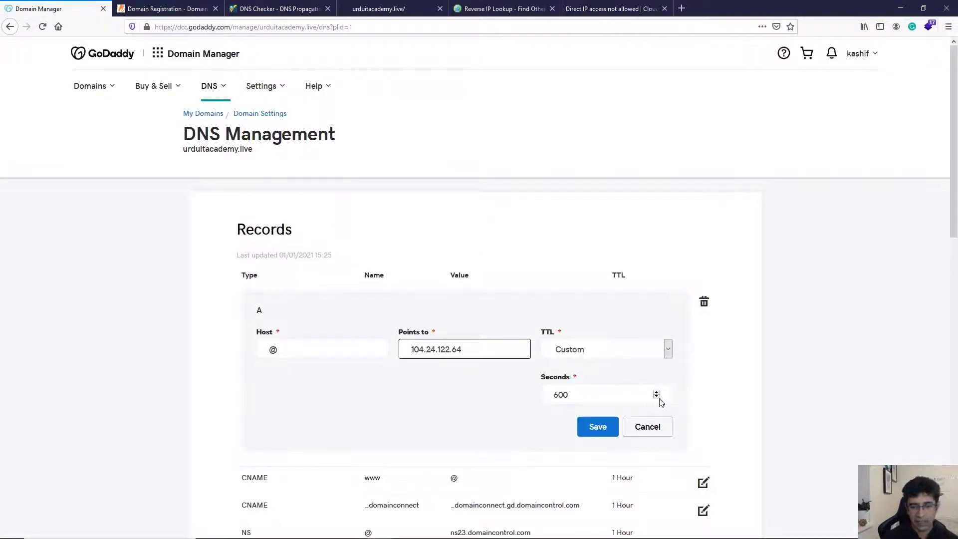
- Try to give the A record a custom TTL of 60 seconds
double_click(630, 398)
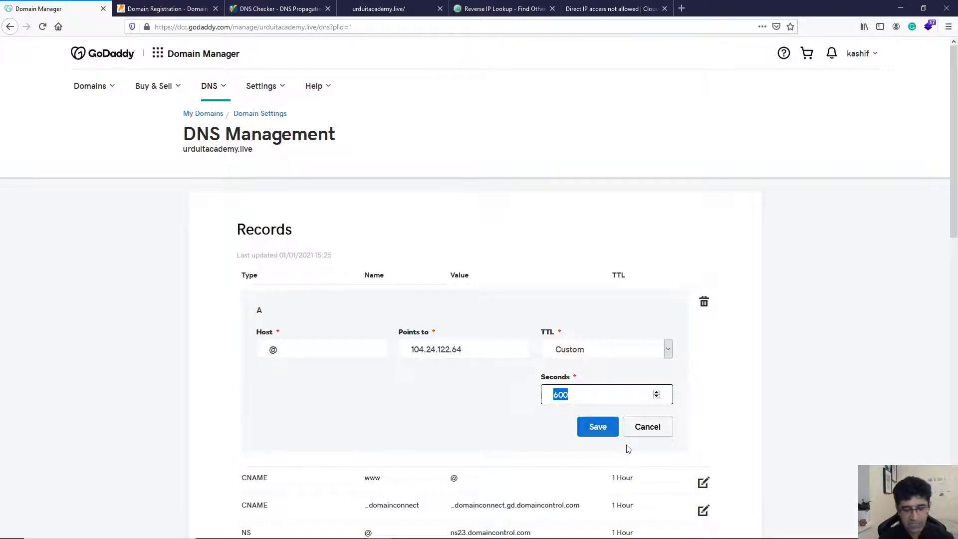
text(60)
click(497, 409)
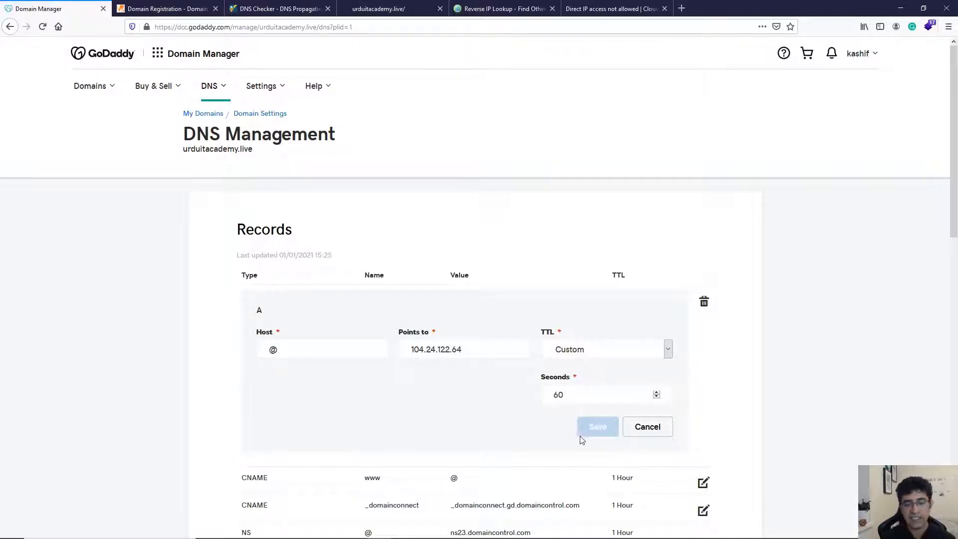
- Set the A record's TTL to 1/2 Hour
click(660, 355)
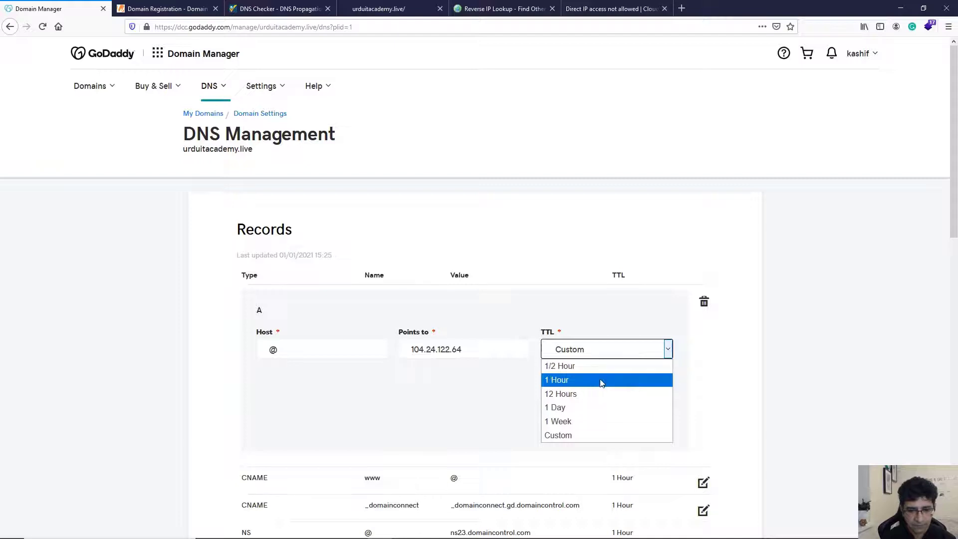
click(601, 383)
click(649, 355)
click(639, 366)
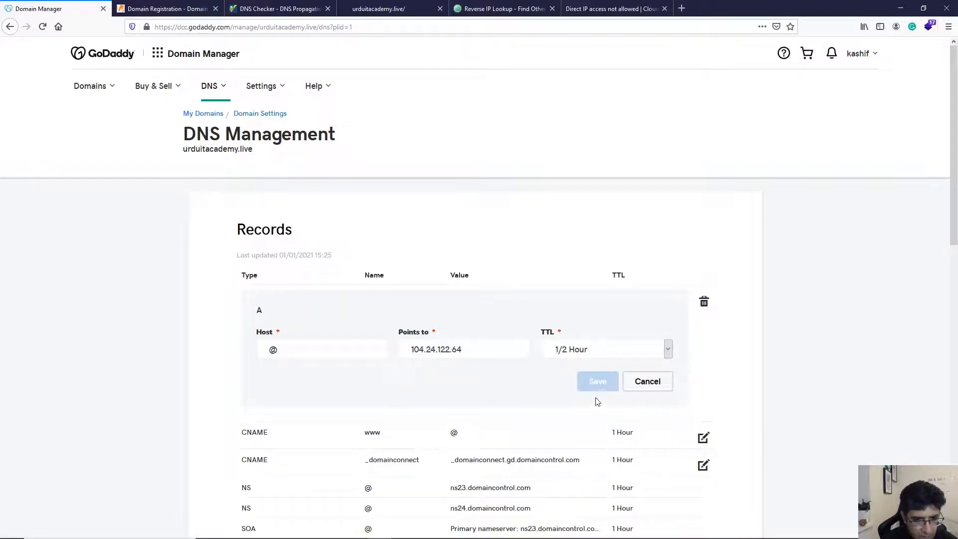
- Examine the CNAME and NS records of urduitacademy.live in the DNS record list
click(457, 349)
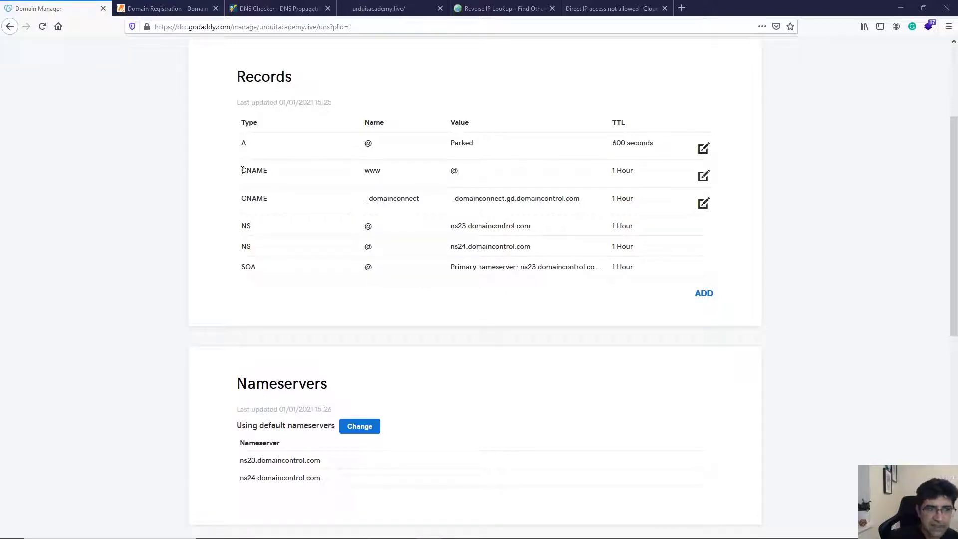
drag(242, 170, 281, 178)
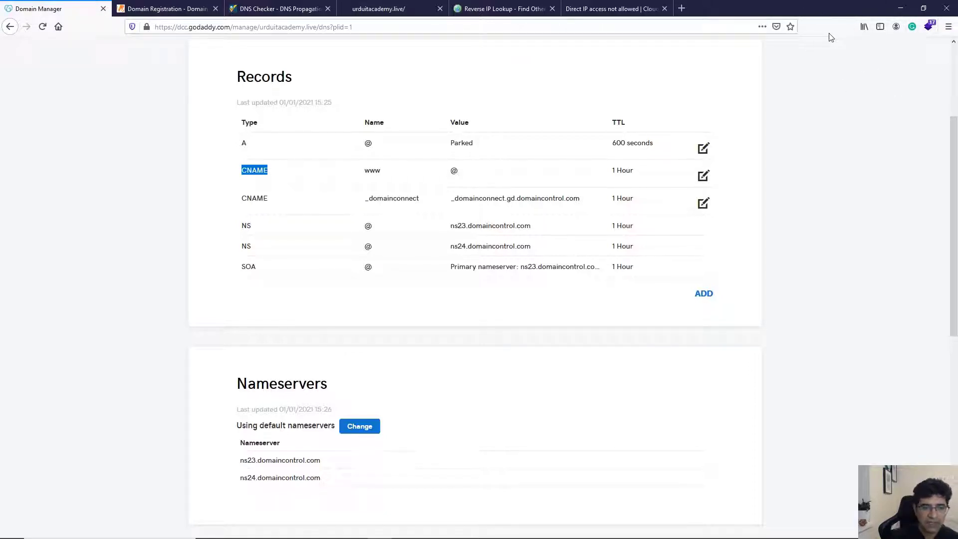
drag(242, 224, 500, 255)
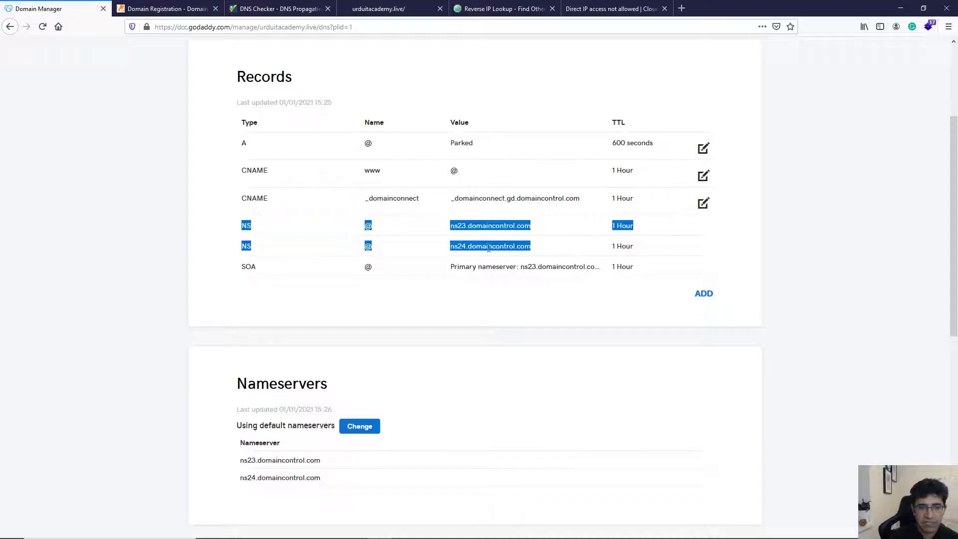
double_click(489, 248)
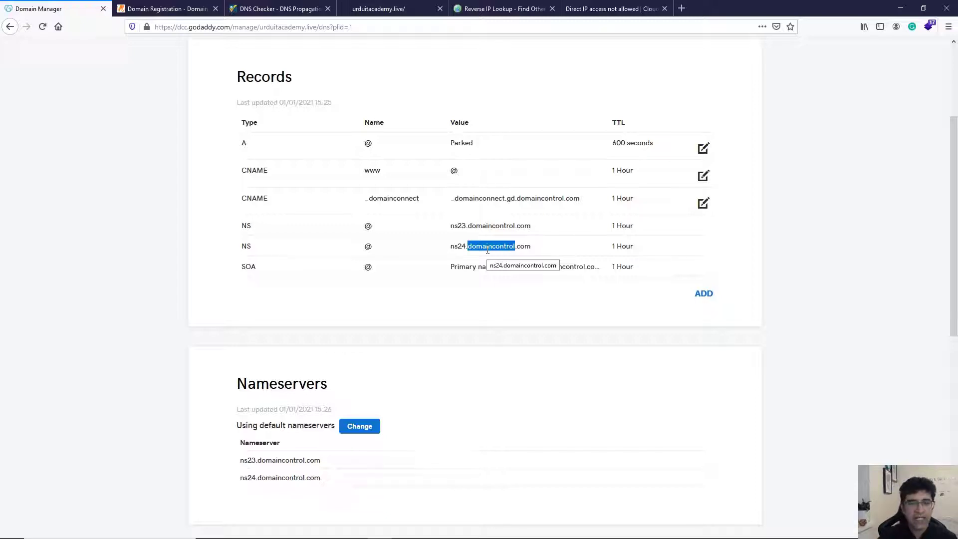
- Fill in a new A record with host @ pointing to 104.24.122.64 and a TTL of 1/2 Hour
click(704, 294)
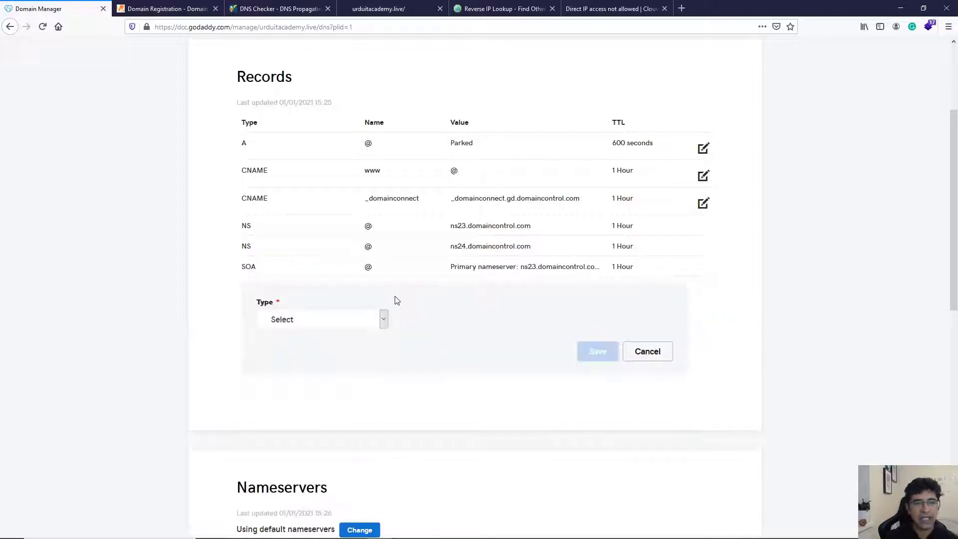
click(374, 320)
click(294, 361)
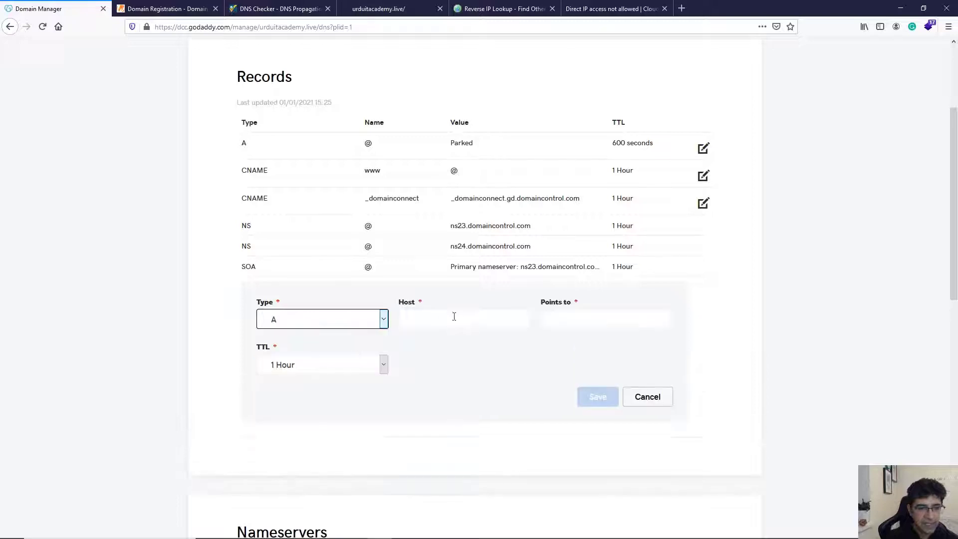
click(445, 320)
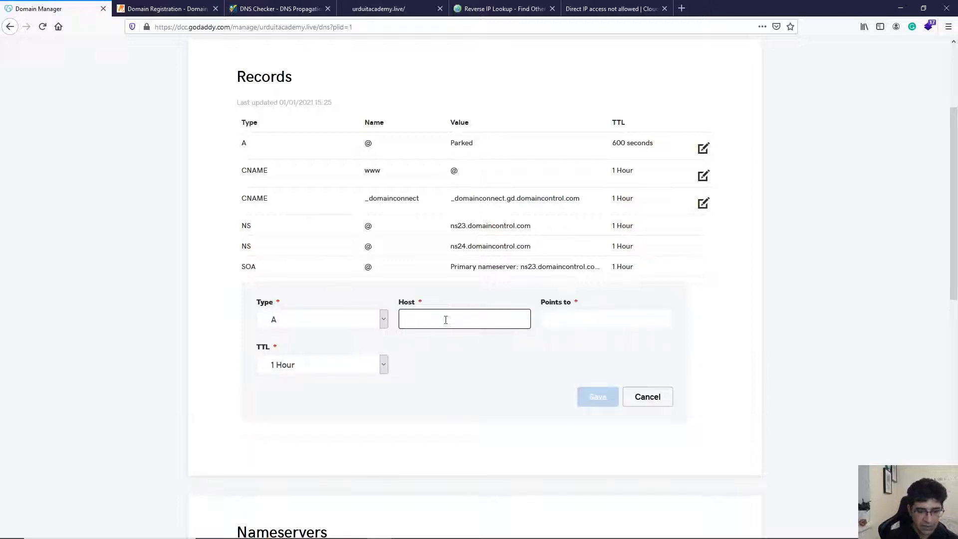
click(592, 326)
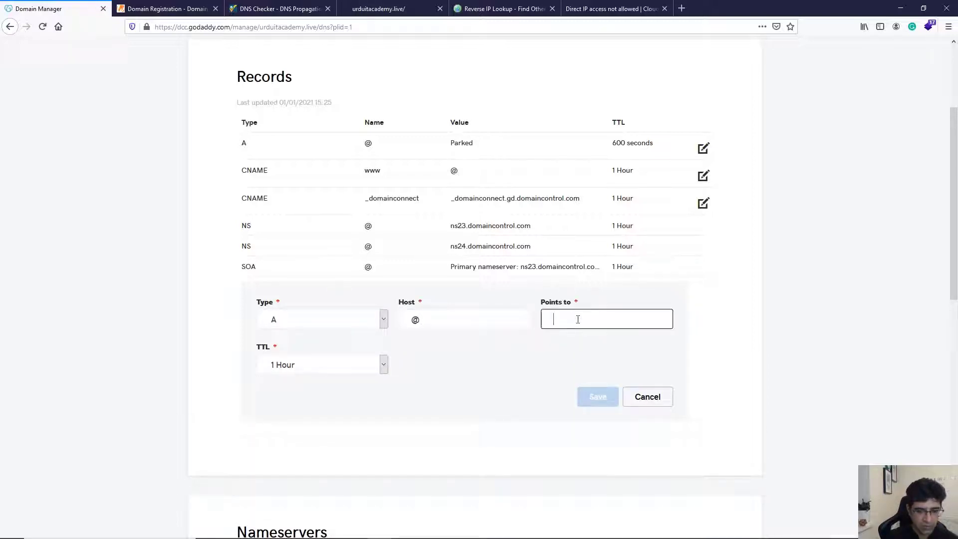
text(104.24.122.64)
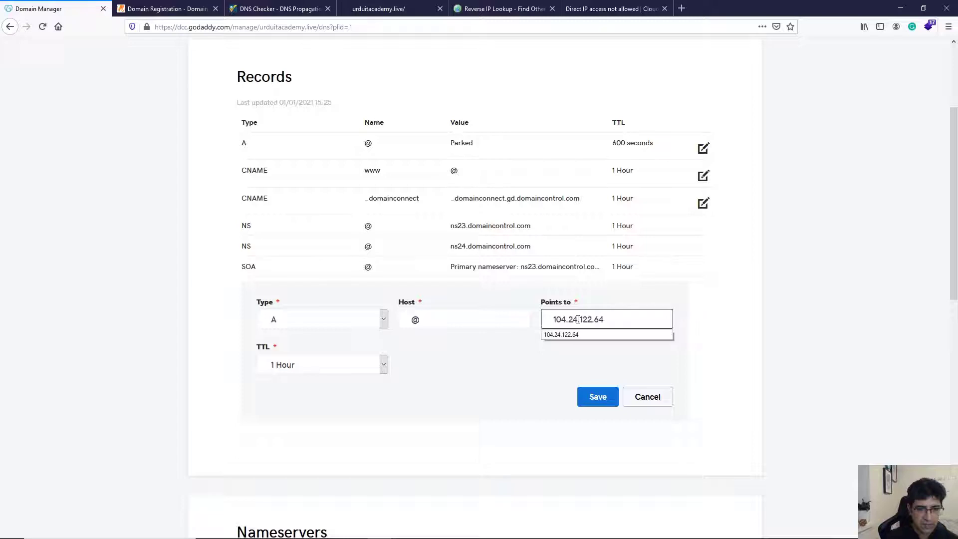
click(384, 365)
click(320, 381)
click(596, 397)
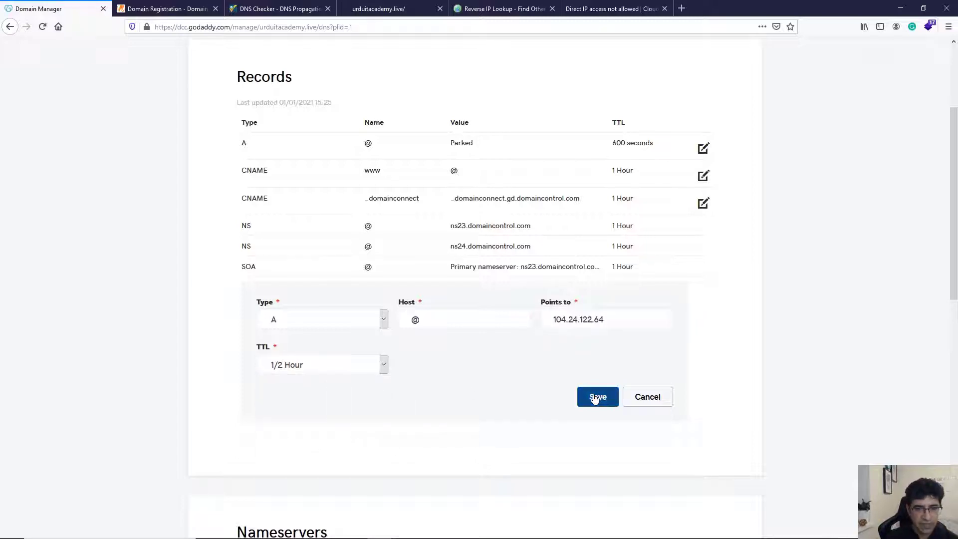
- Give the new A record a custom TTL of 600 seconds and save it
click(385, 365)
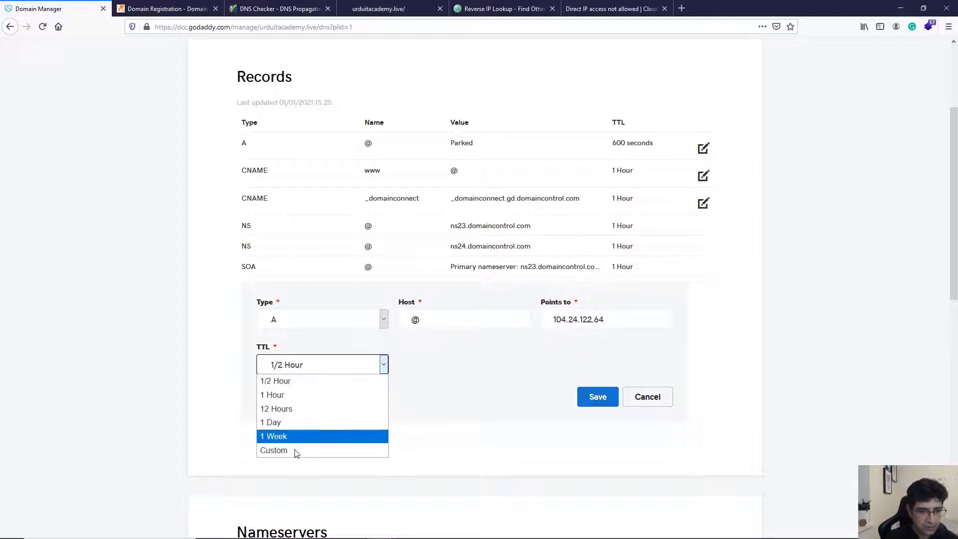
click(301, 449)
double_click(463, 369)
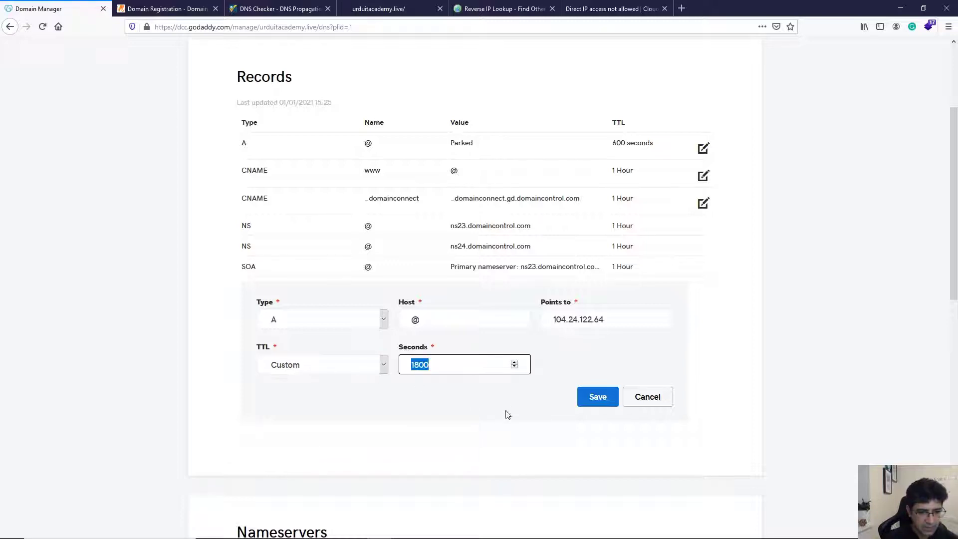
text(60)
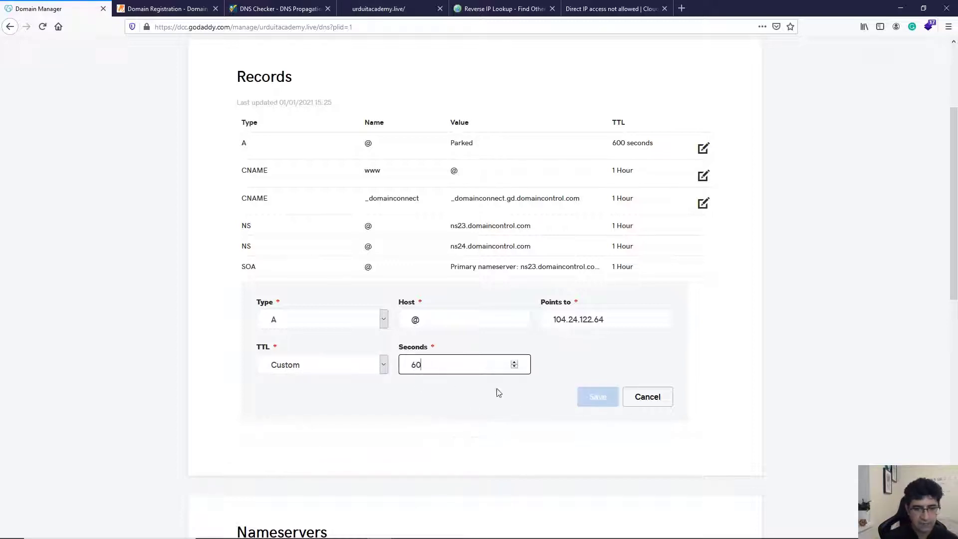
text(1)
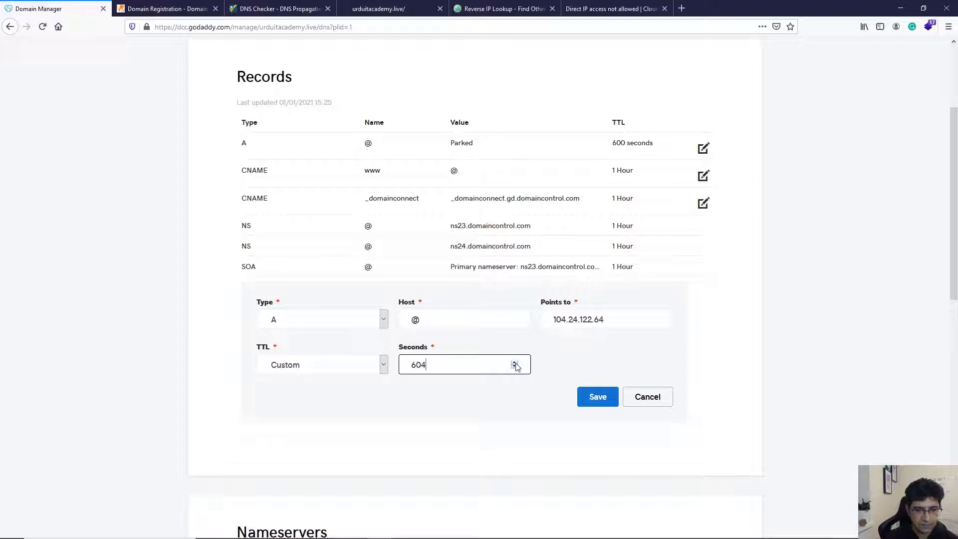
key(BackSpace)
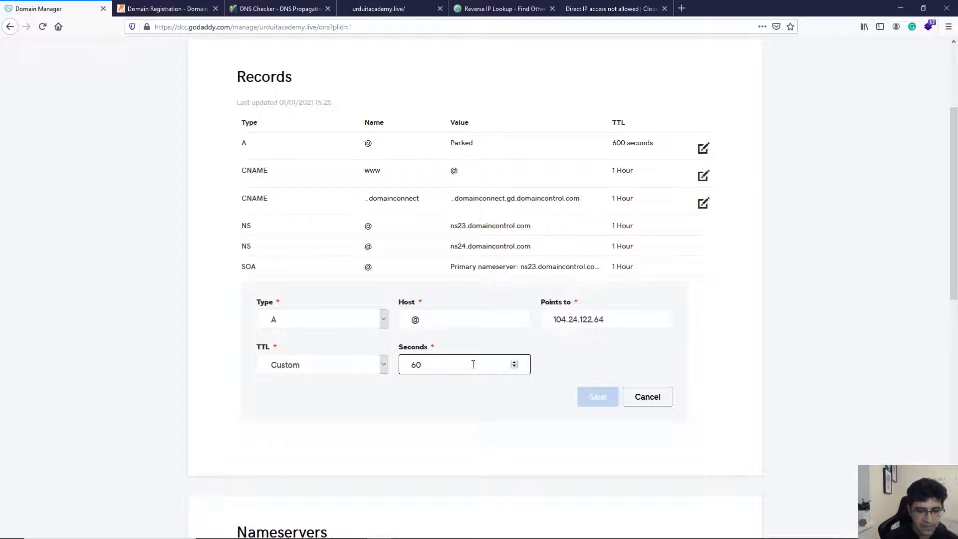
text(0)
click(604, 397)
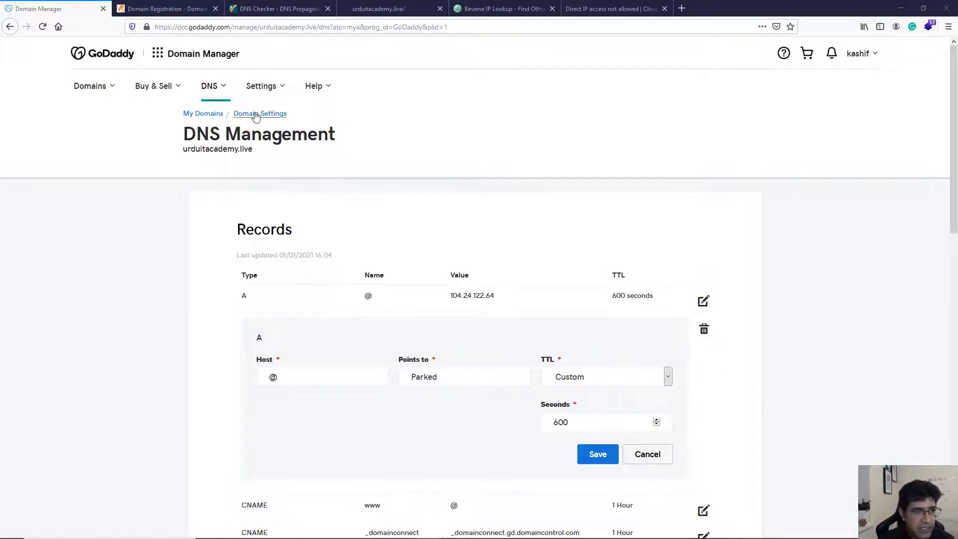
- Reopen the DNS management page of urduitacademy.live by way of the domain list and its domain settings
click(210, 86)
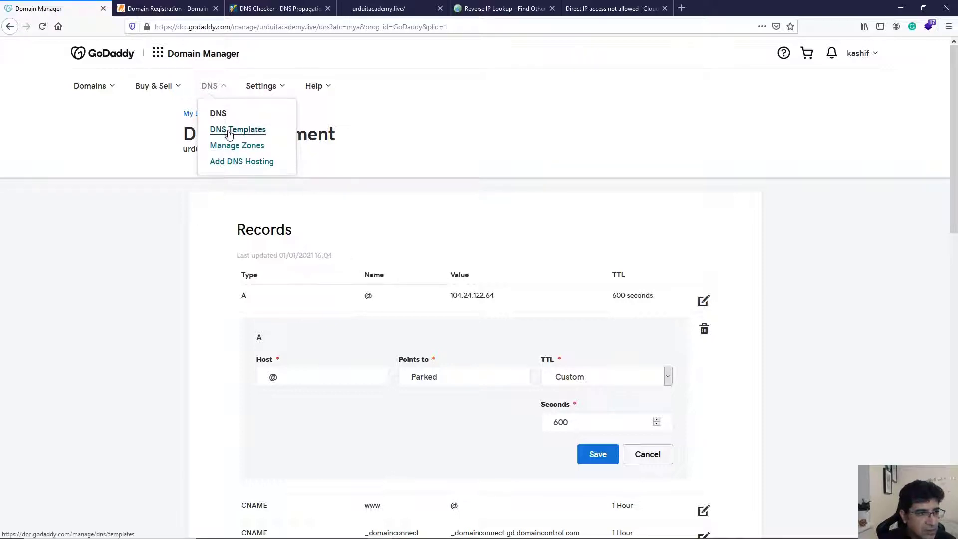
click(203, 113)
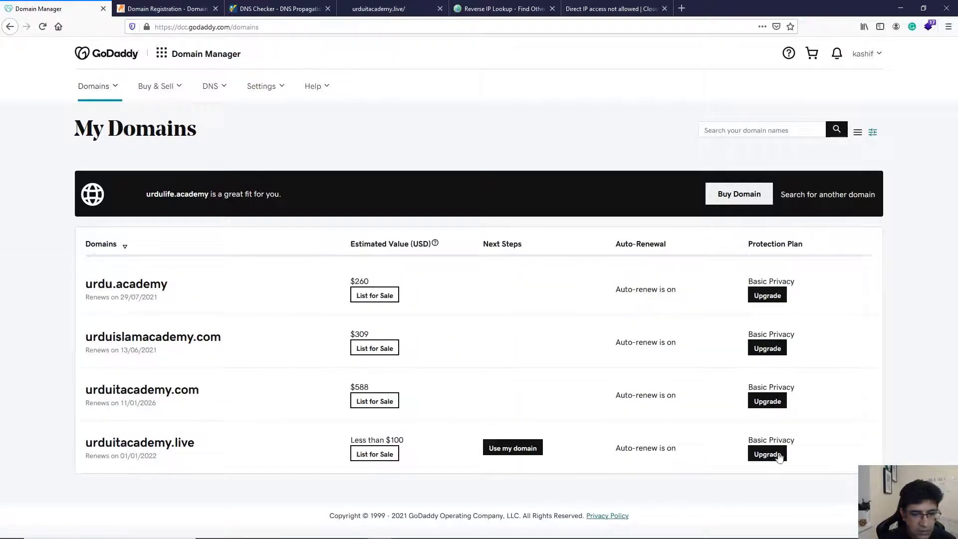
click(140, 445)
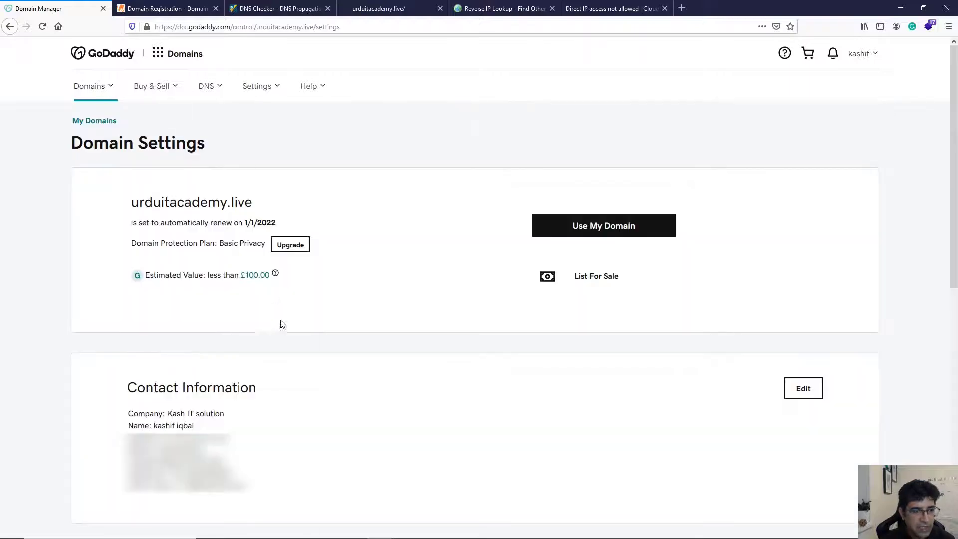
scroll(302, 364, down, 5)
scroll(302, 364, down, 4)
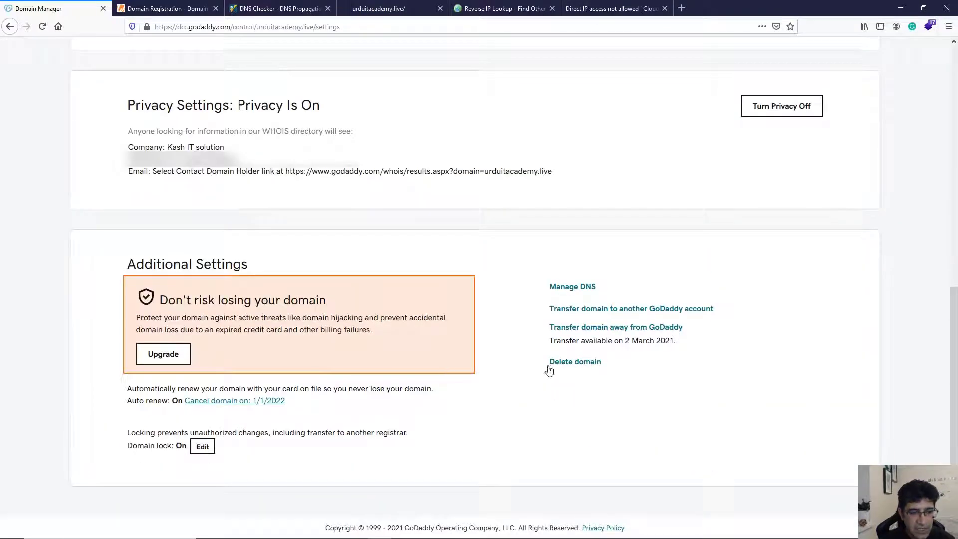
click(561, 288)
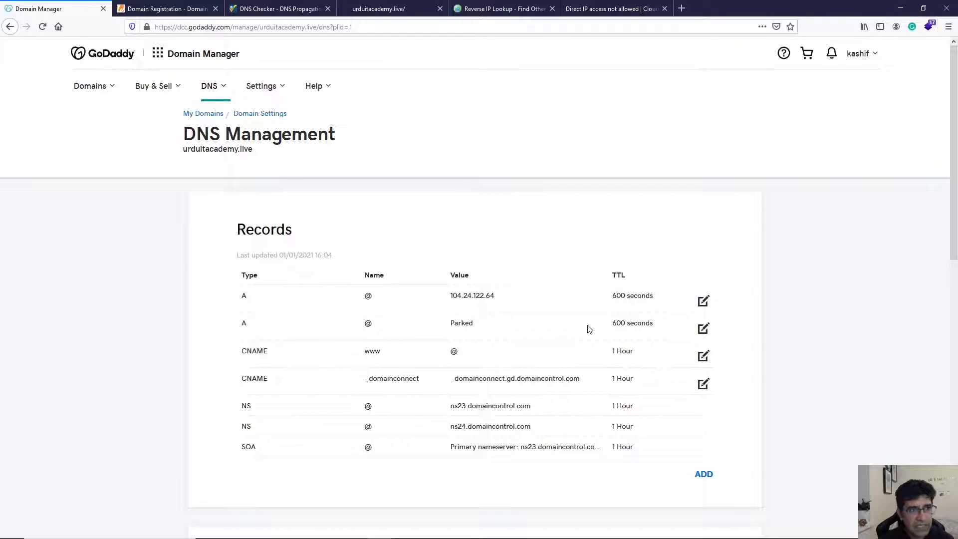
- Rerun the A record propagation check for urduitacademy.live on whatsmydns.net and compare it with the new A record's value in GoDaddy
click(294, 9)
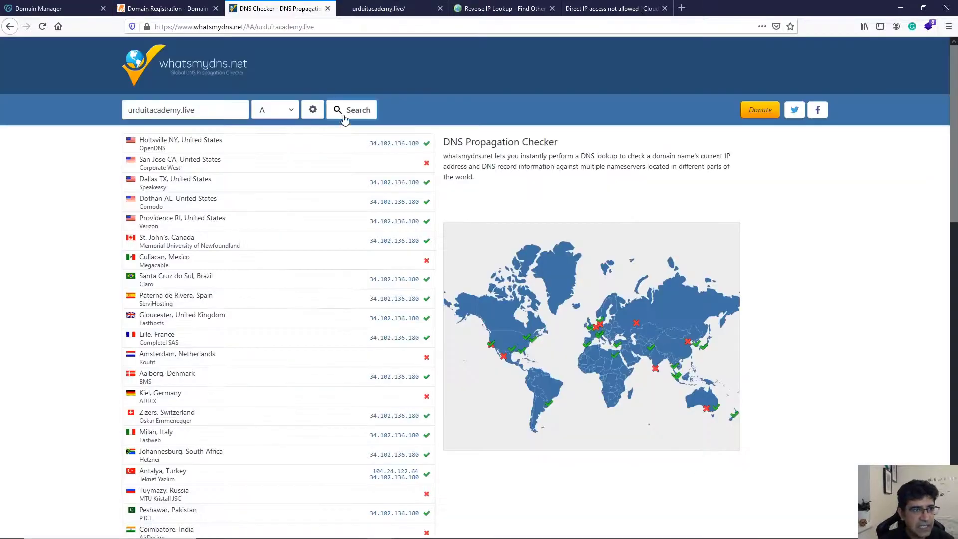
click(352, 110)
click(55, 8)
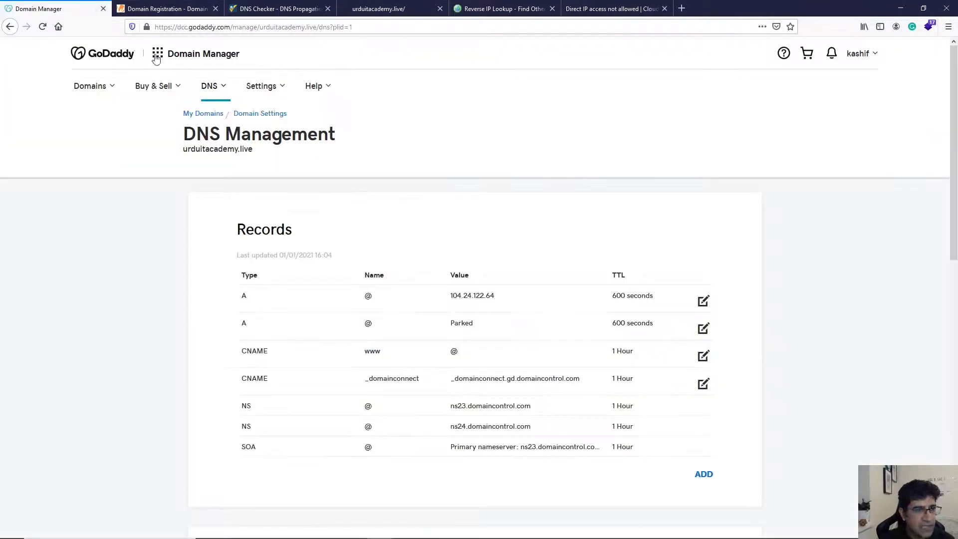
drag(450, 297, 496, 297)
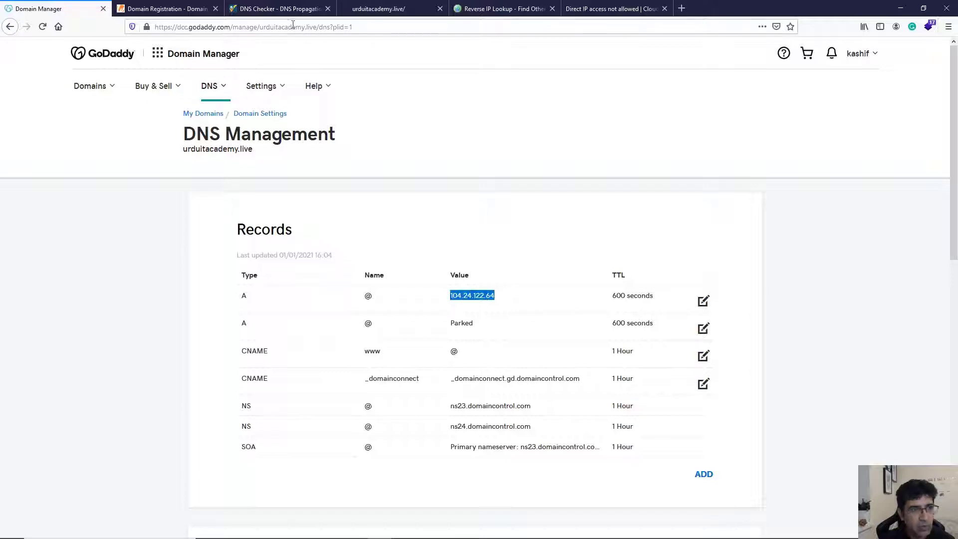
click(284, 10)
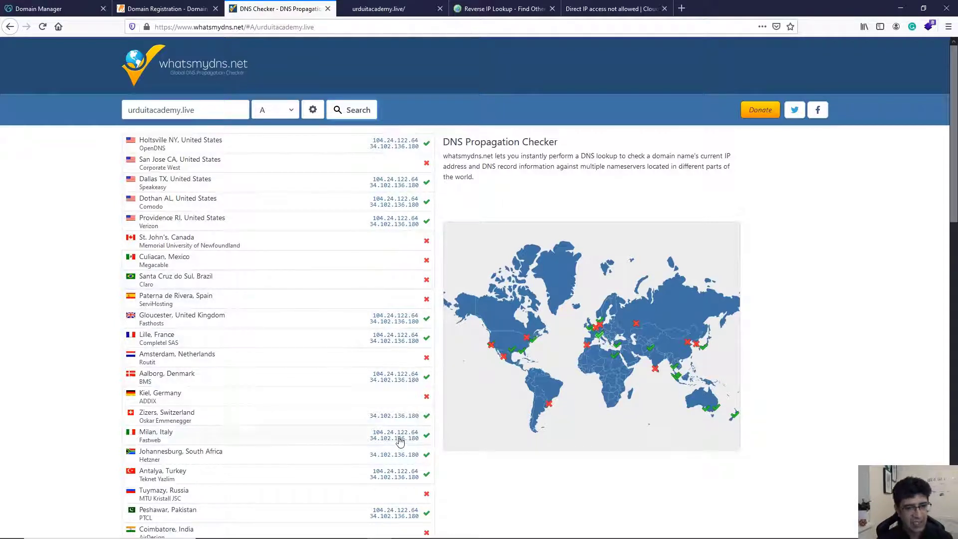
- Open a Command Prompt and flush the local DNS cache with ipconfig /flushdns
click(682, 8)
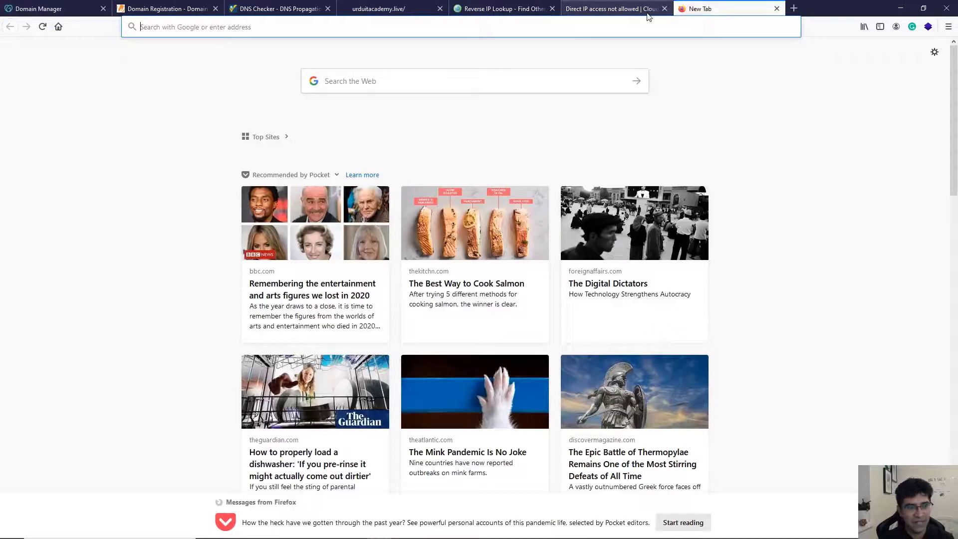
key(super)
text(cmd)
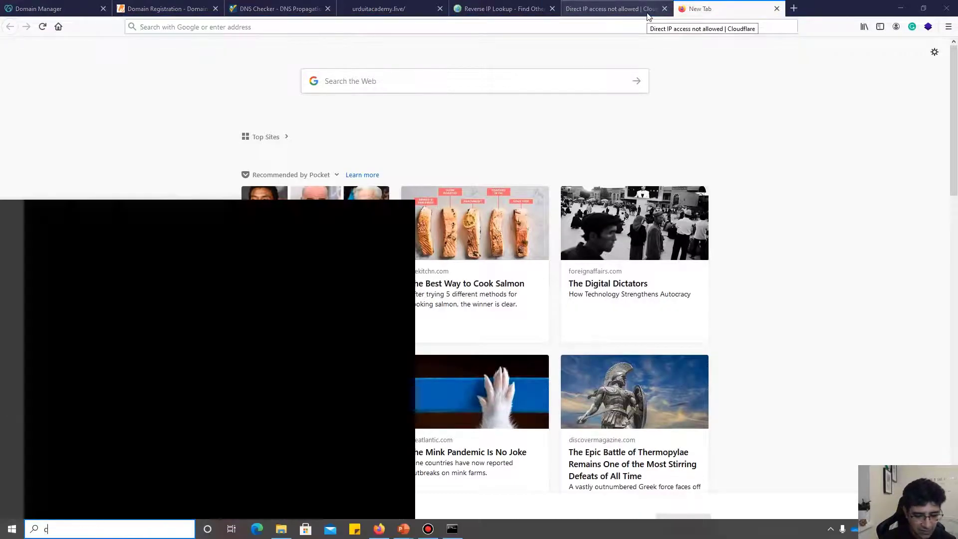
key(Return)
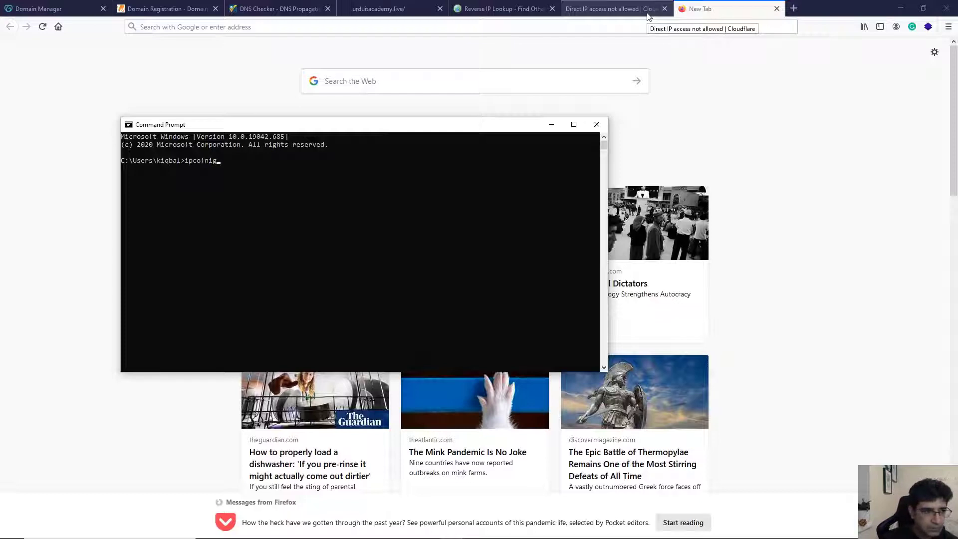
text(ipconfig )
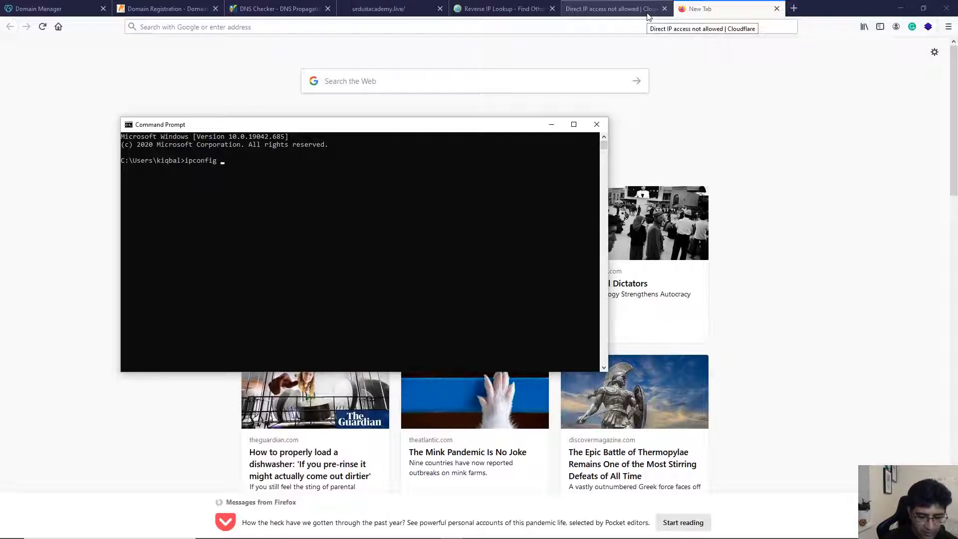
text(/fl)
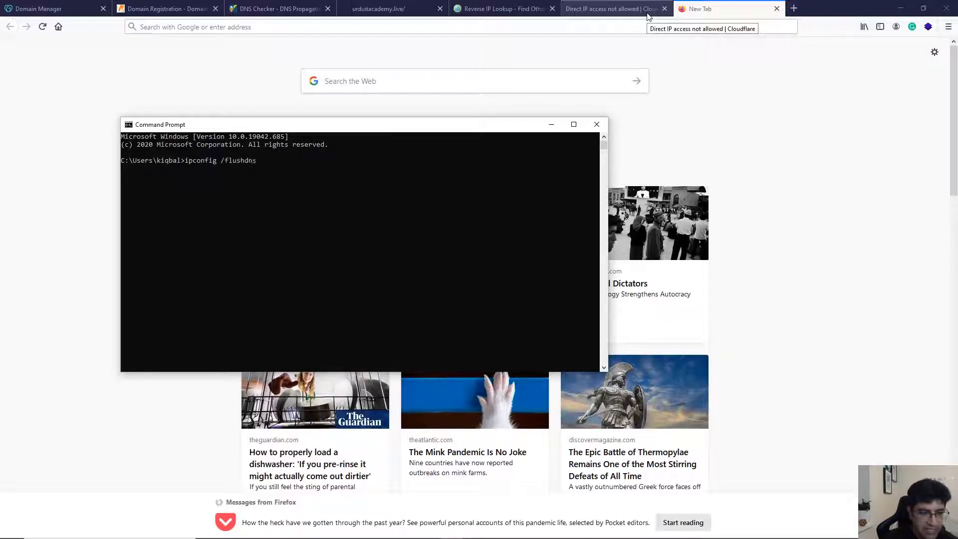
text(ushdns)
key(Return)
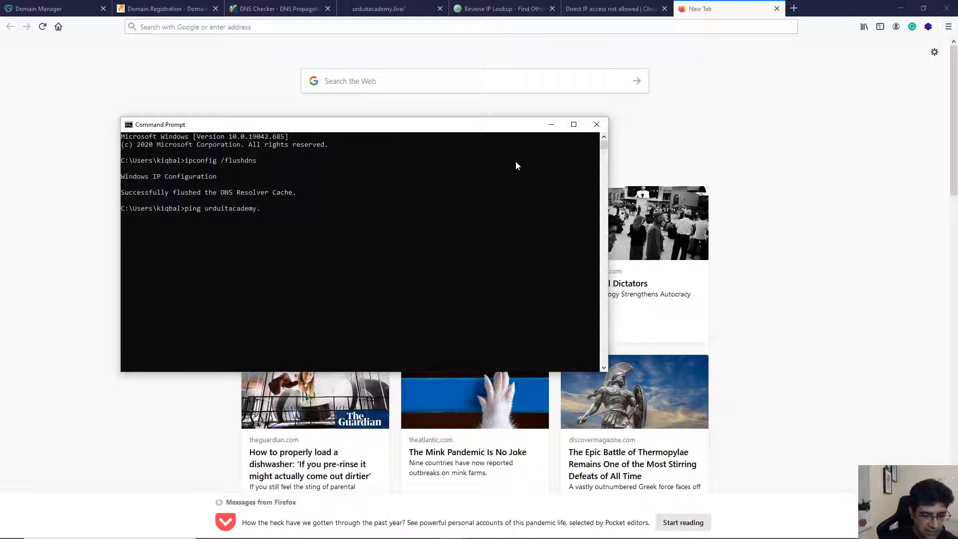
- Ping urduitacademy.live to check which IP address it resolves to, and close the Command Prompt
text(ve)
key(Return)
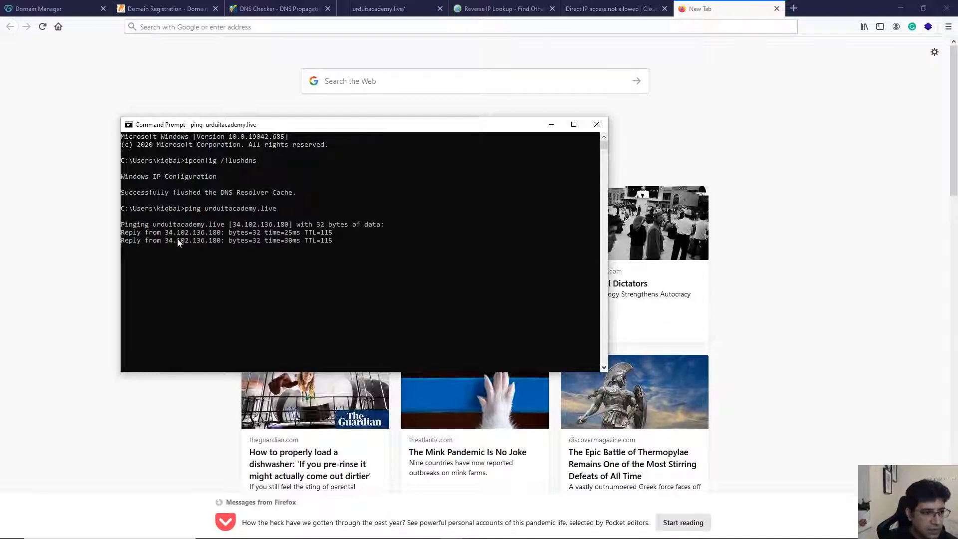
click(595, 127)
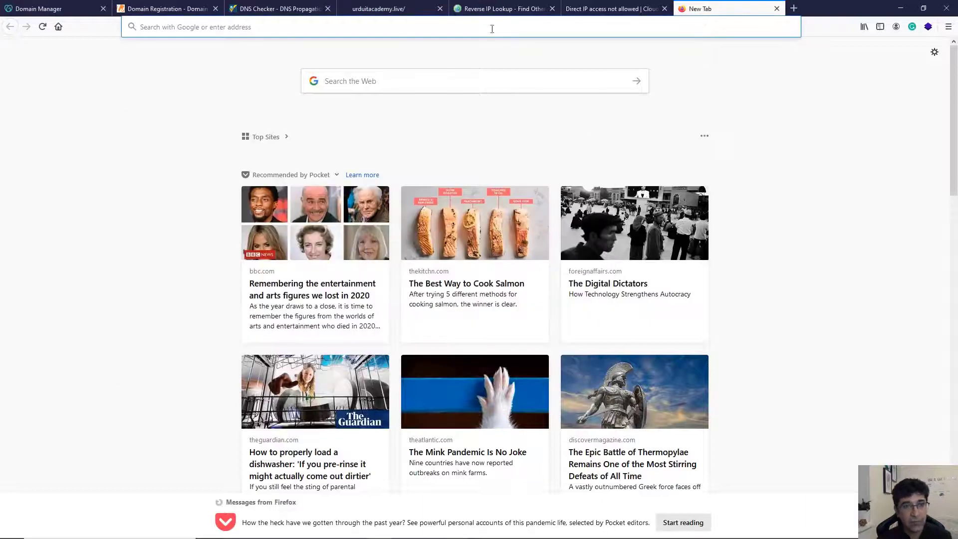
- Review the propagation results again and return to the DNS records of urduitacademy.live in GoDaddy
click(496, 8)
click(399, 10)
click(300, 9)
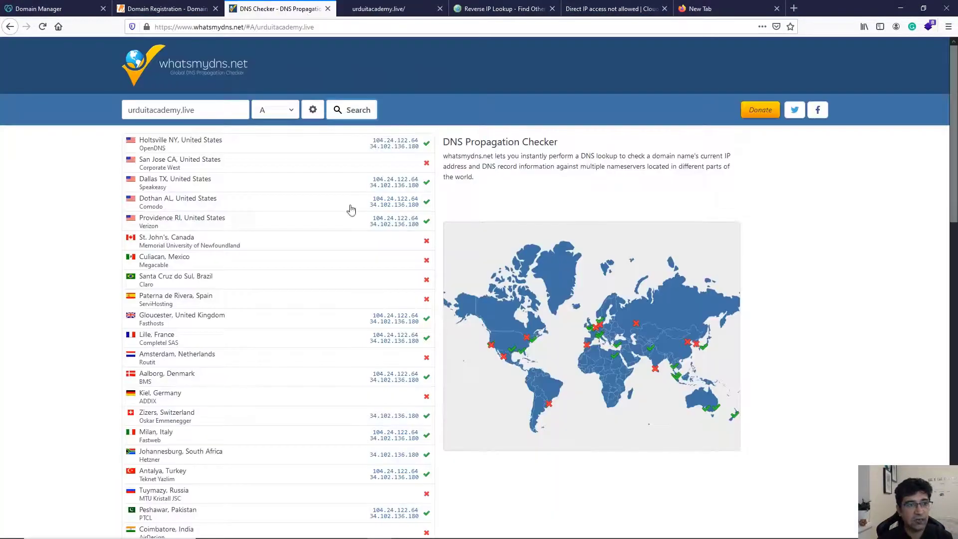
click(75, 9)
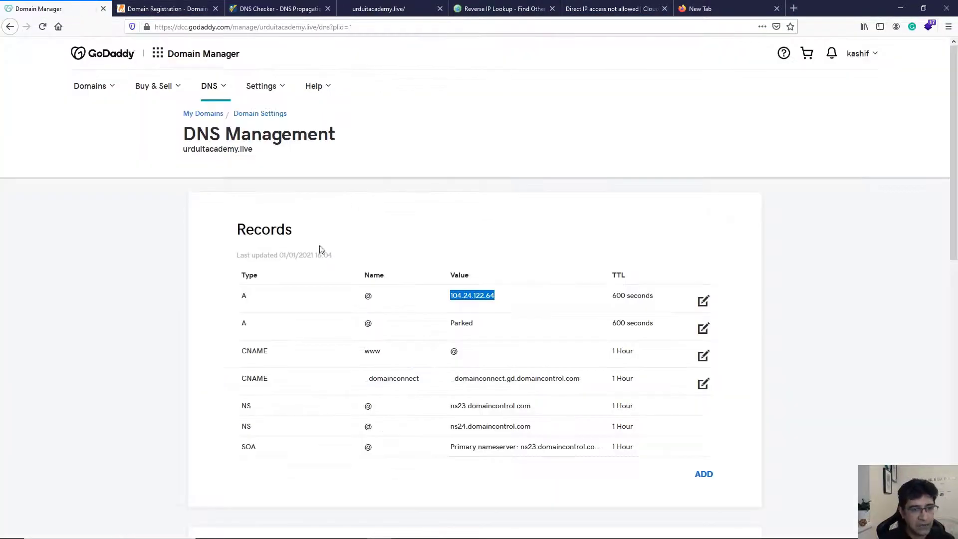
- Delete the A record for @ that points to Parked from the urduitacademy.live DNS records
click(704, 302)
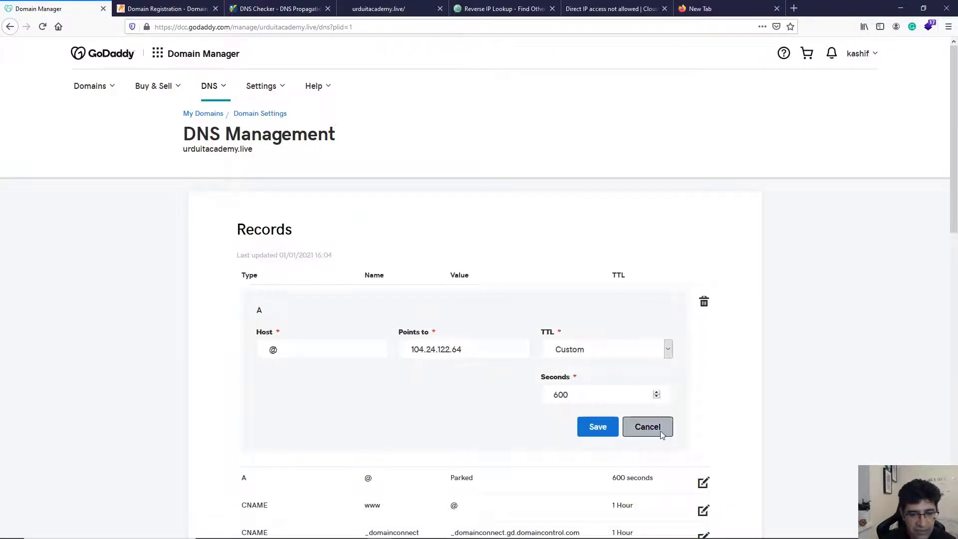
click(647, 427)
click(703, 332)
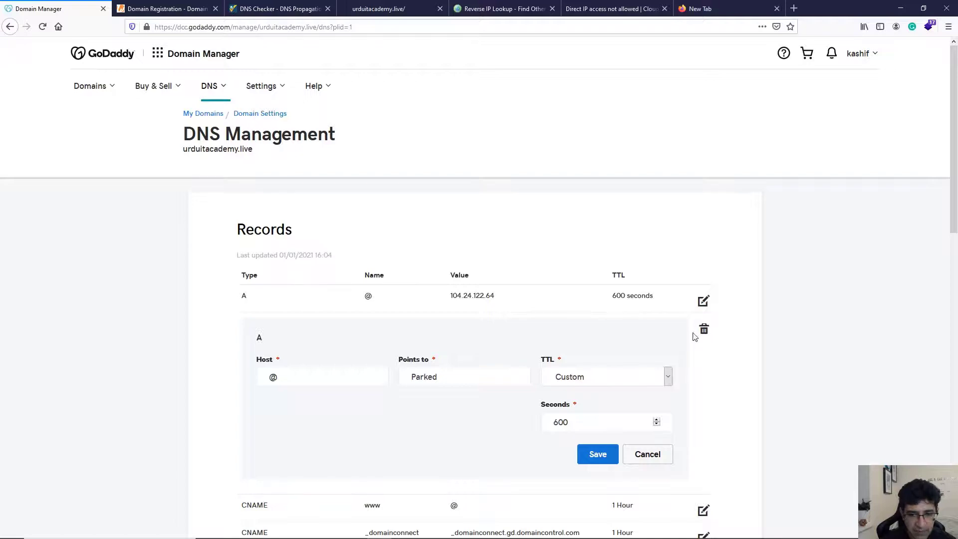
click(704, 330)
click(499, 309)
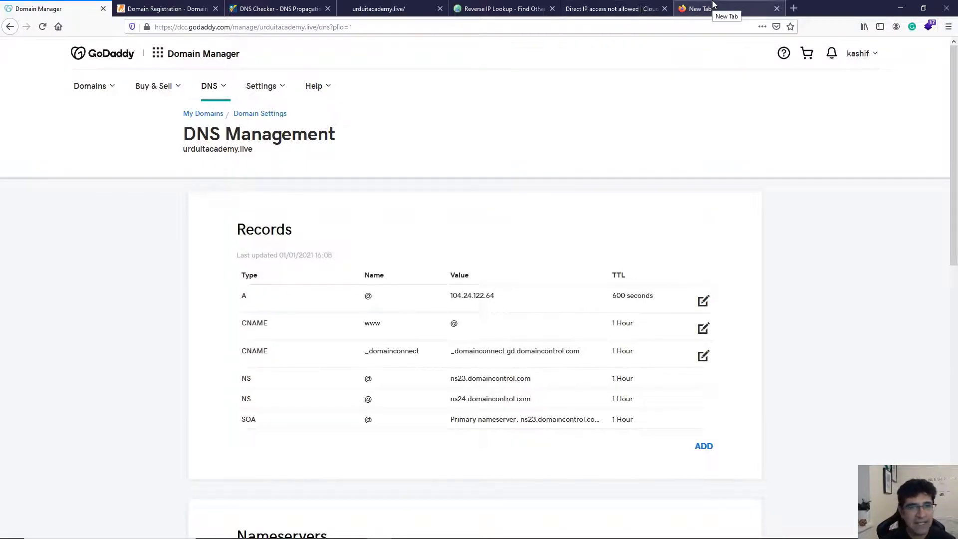
- Load urduitacademy.live in the browser tab showing the direct IP access error to test the domain
click(594, 8)
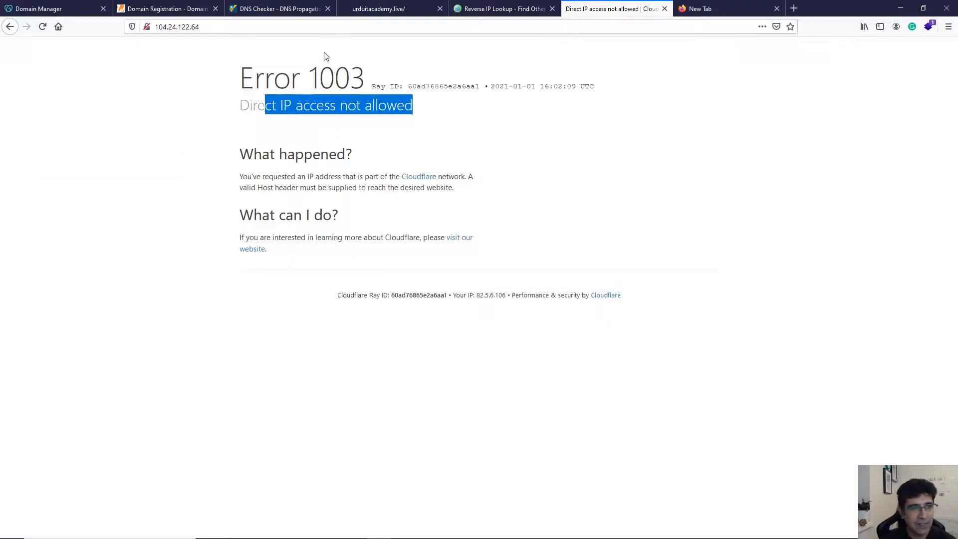
click(367, 24)
text(u)
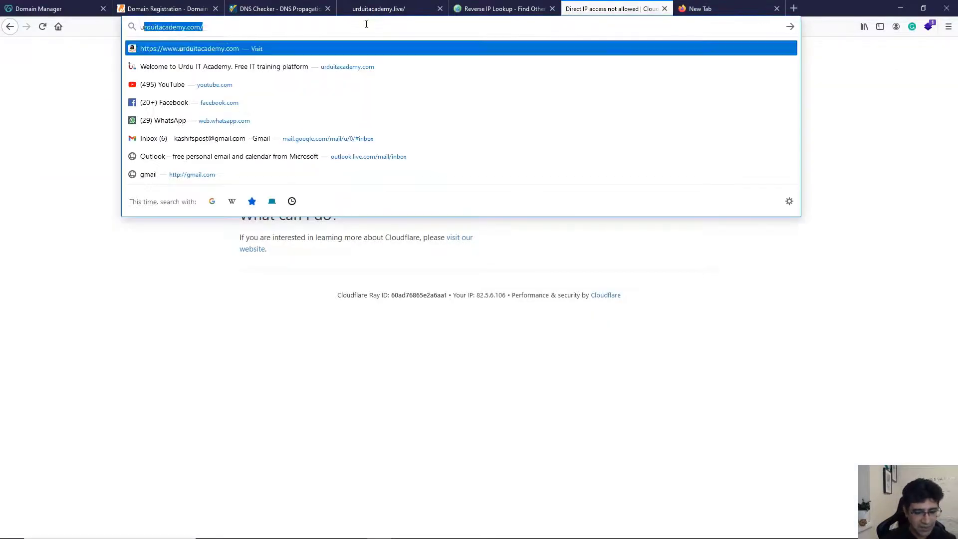
text(rduitacademy.)
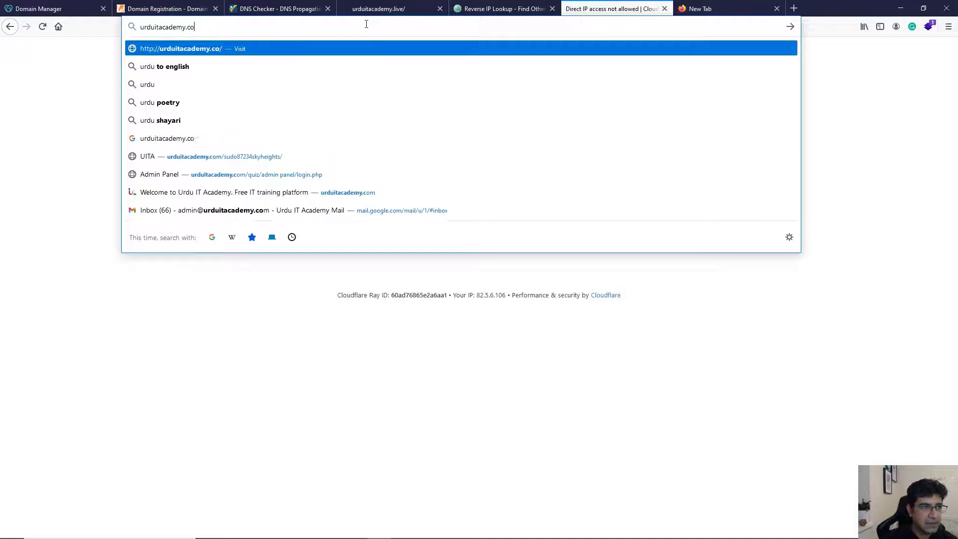
text(live)
key(Return)
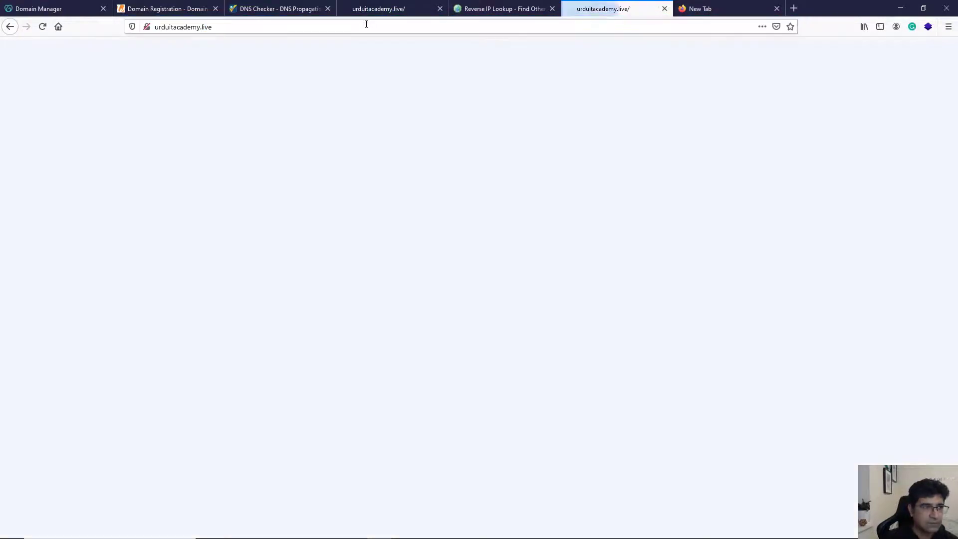
- Return to whatsmydns.net and rerun the A record propagation check for urduitacademy.live
click(492, 9)
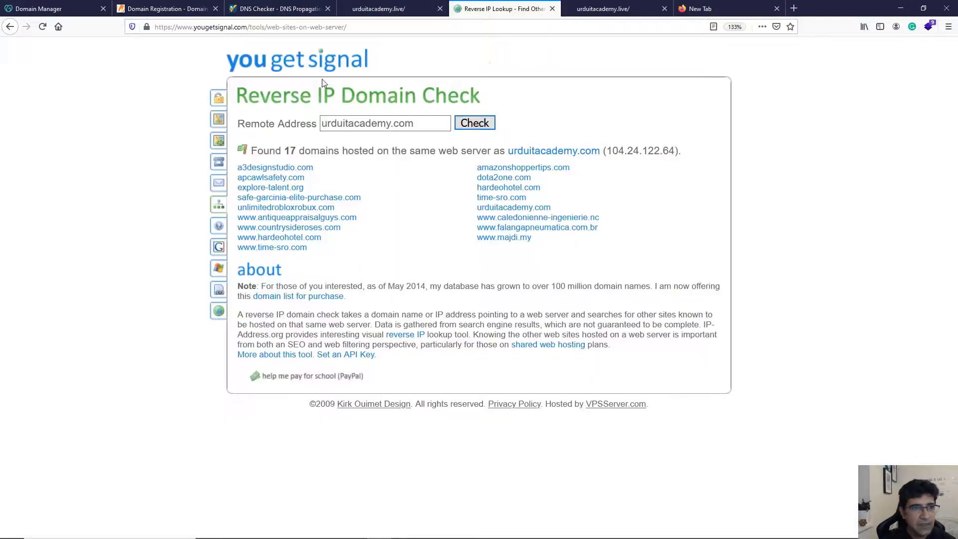
click(387, 9)
click(284, 9)
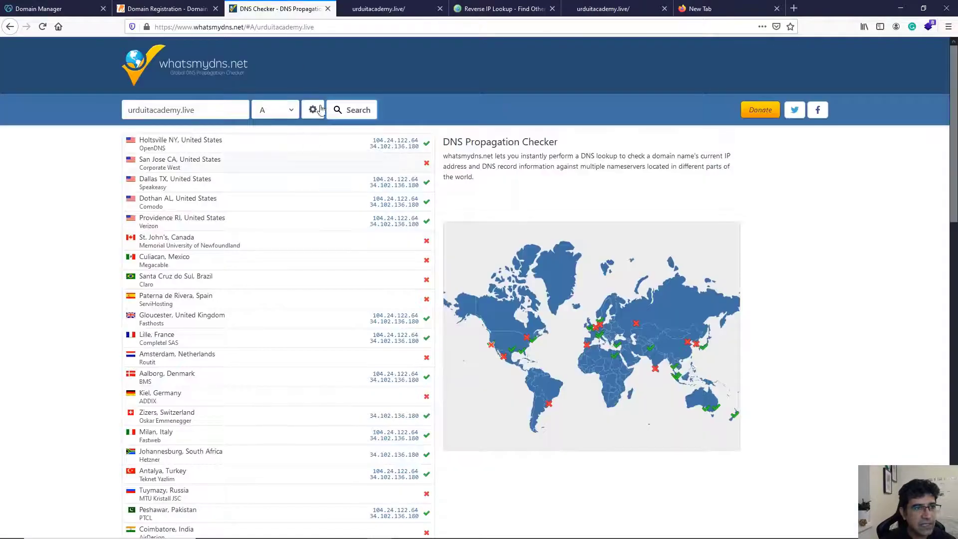
click(346, 110)
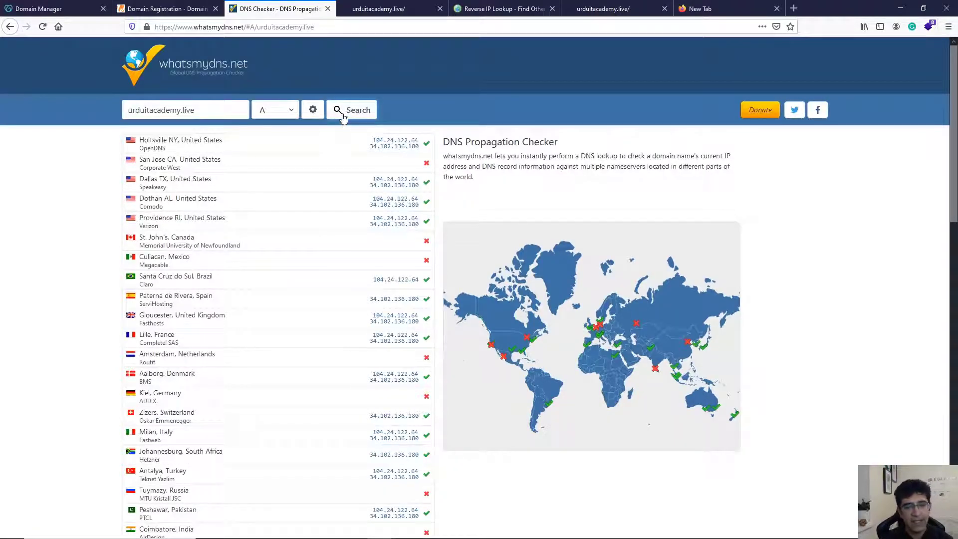
- Return to the GoDaddy DNS records and examine the A record's TTL and the first nameserver record's value
click(83, 6)
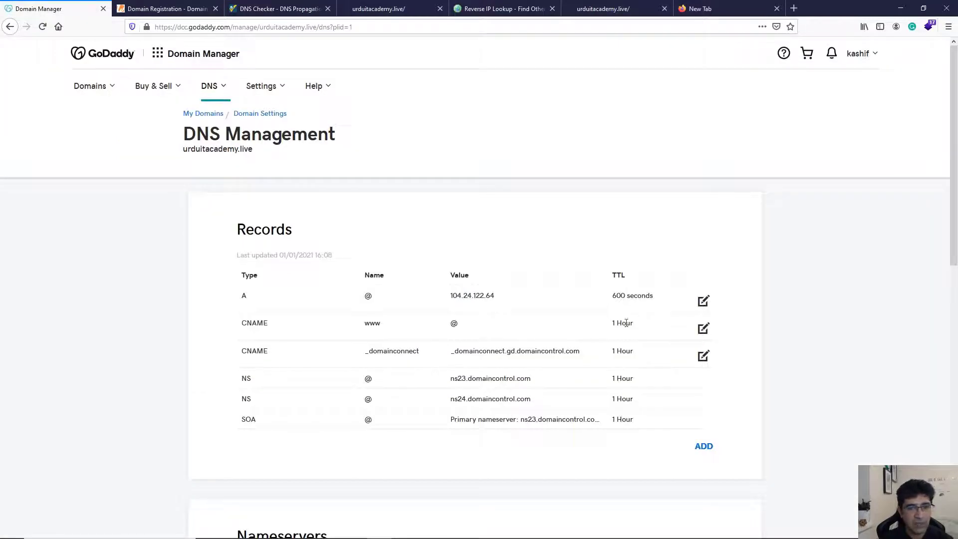
triple_click(634, 298)
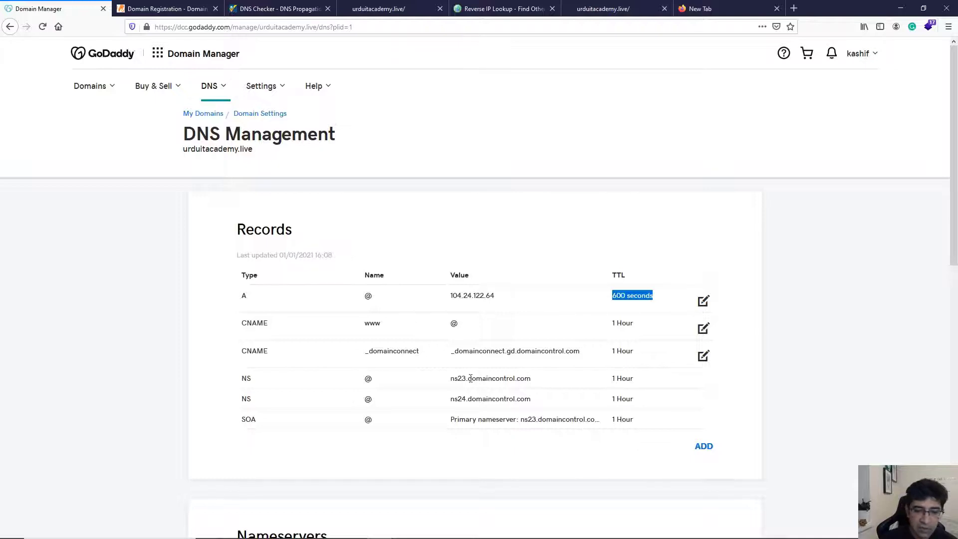
drag(468, 378, 533, 382)
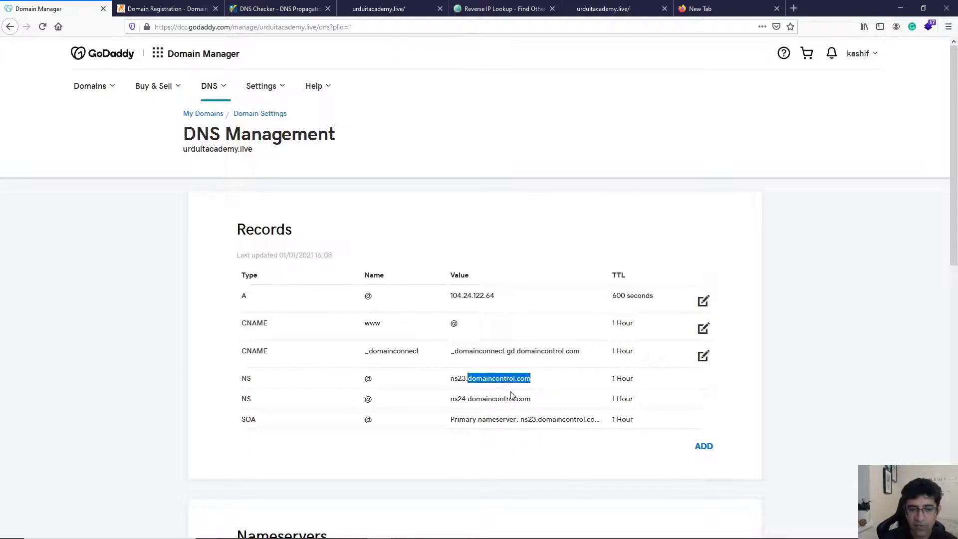
- Look through the available types for a new DNS record, preview the MX record fields, and discard the record
click(704, 446)
click(368, 472)
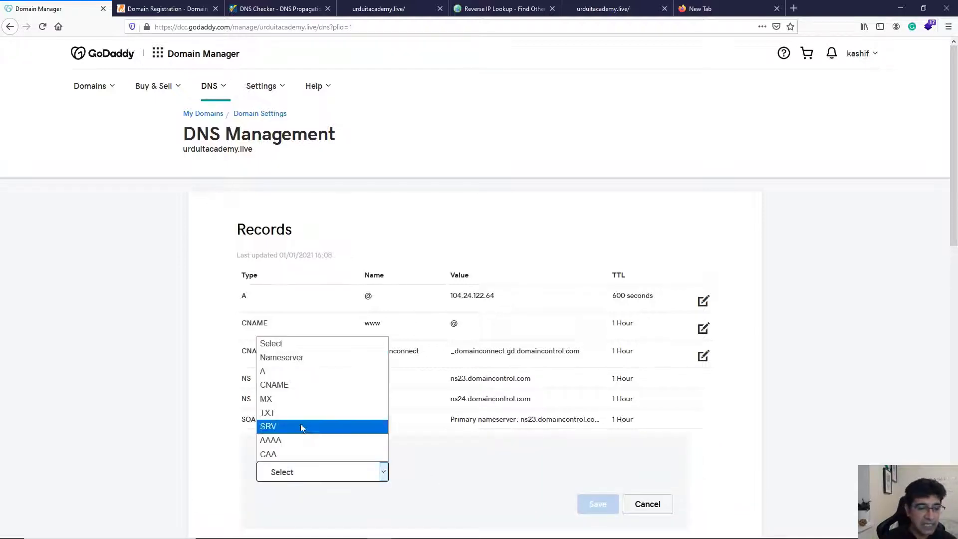
click(300, 400)
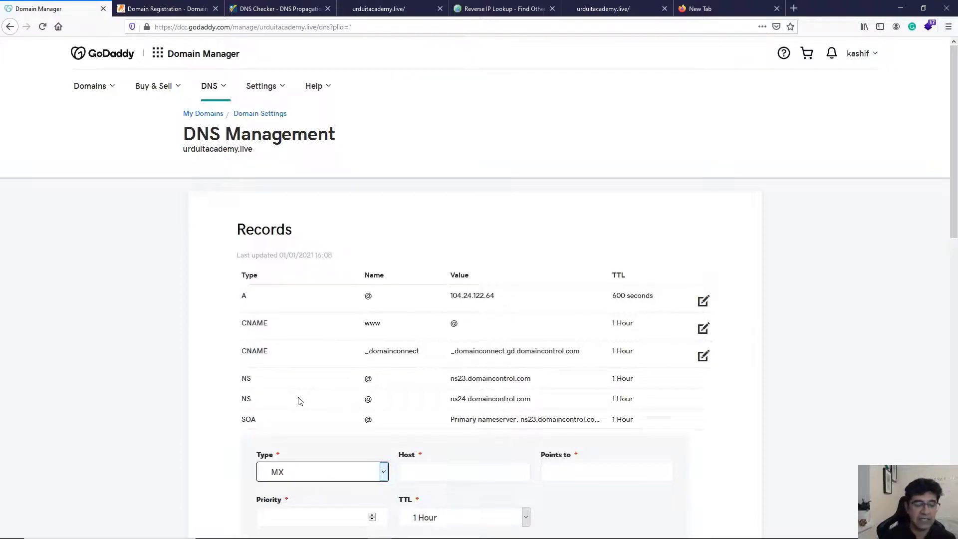
scroll(299, 401, down, 4)
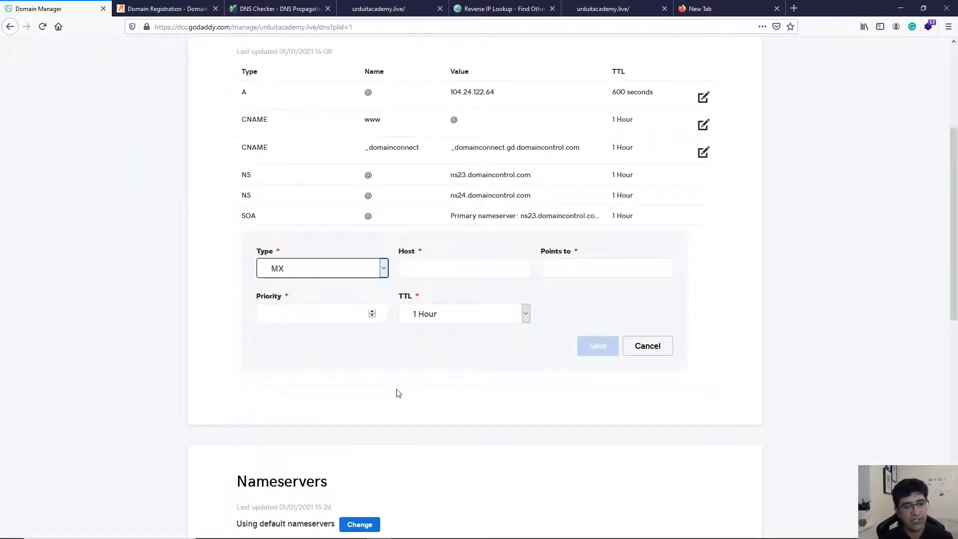
click(656, 354)
scroll(478, 221, up, 3)
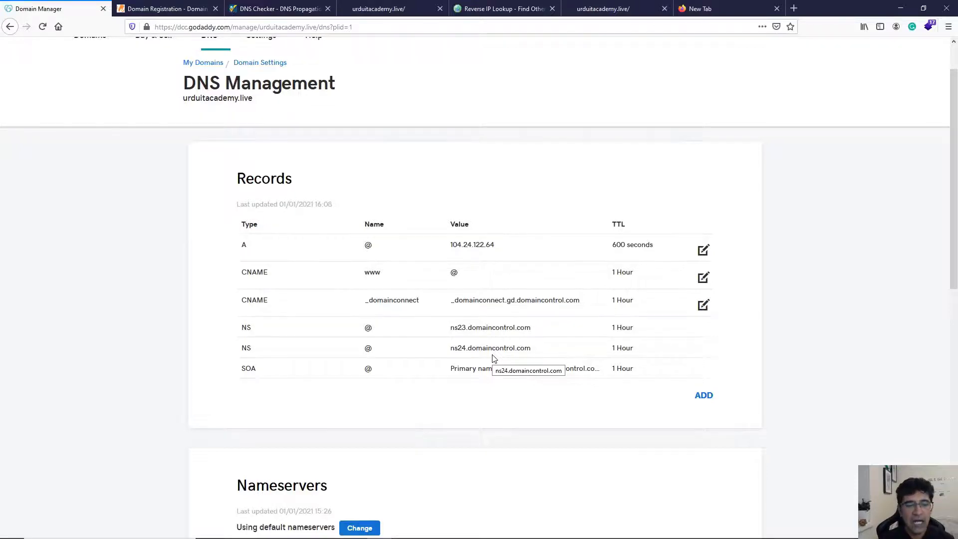
- Review the nameservers, advanced features and forwarding sections of the DNS management page for urduitacademy.live
scroll(439, 414, down, 5)
scroll(440, 336, down, 5)
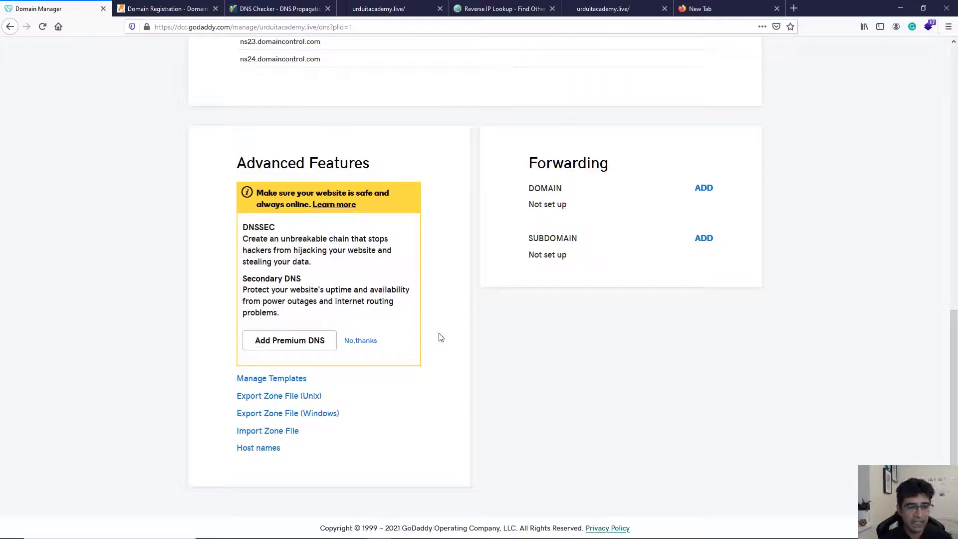
scroll(451, 304, up, 10)
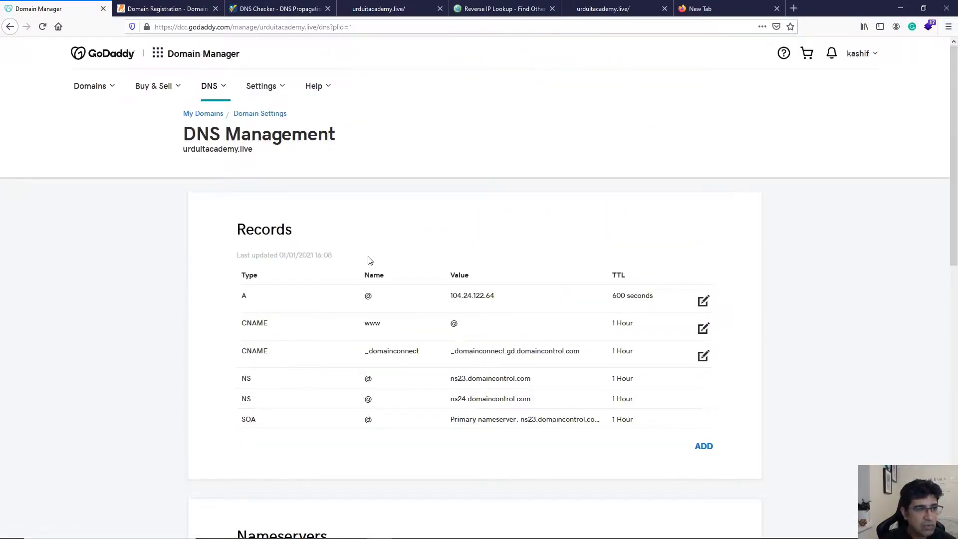
- Go to the account's product list and open the website creation options for urduitacademy.live
click(147, 87)
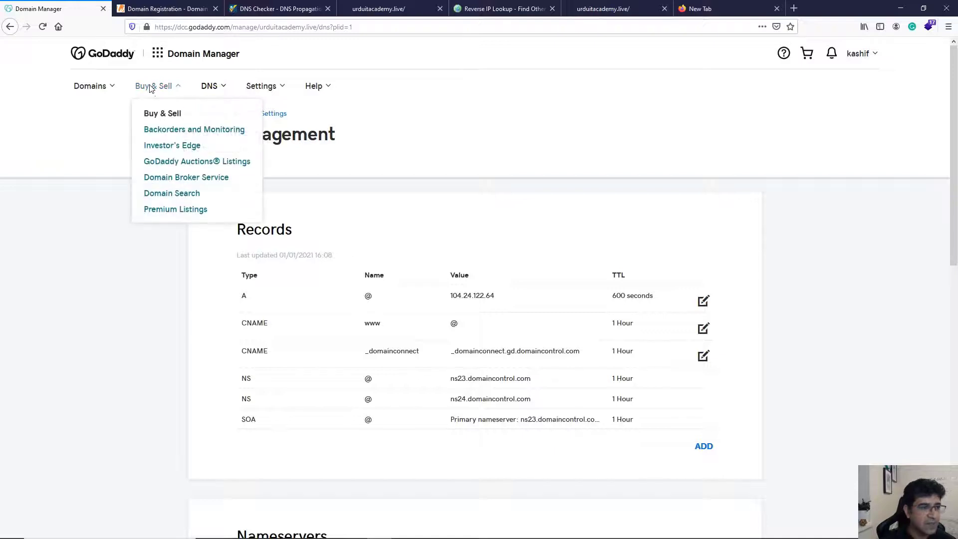
click(222, 87)
click(190, 58)
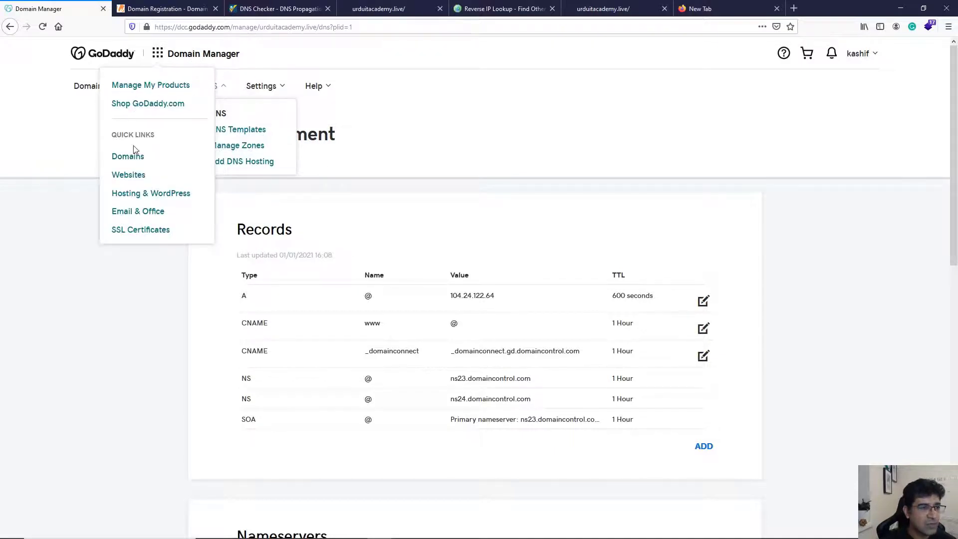
click(148, 88)
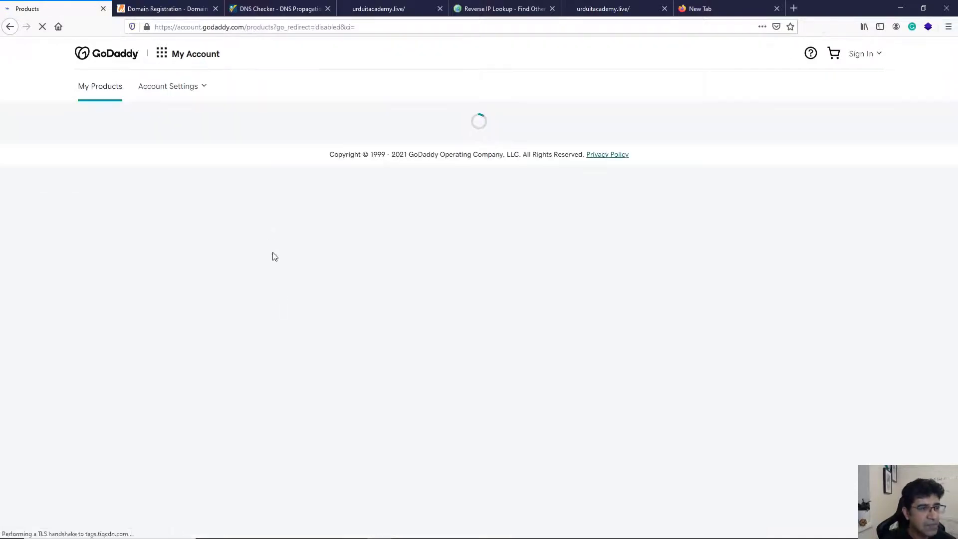
scroll(344, 298, down, 2)
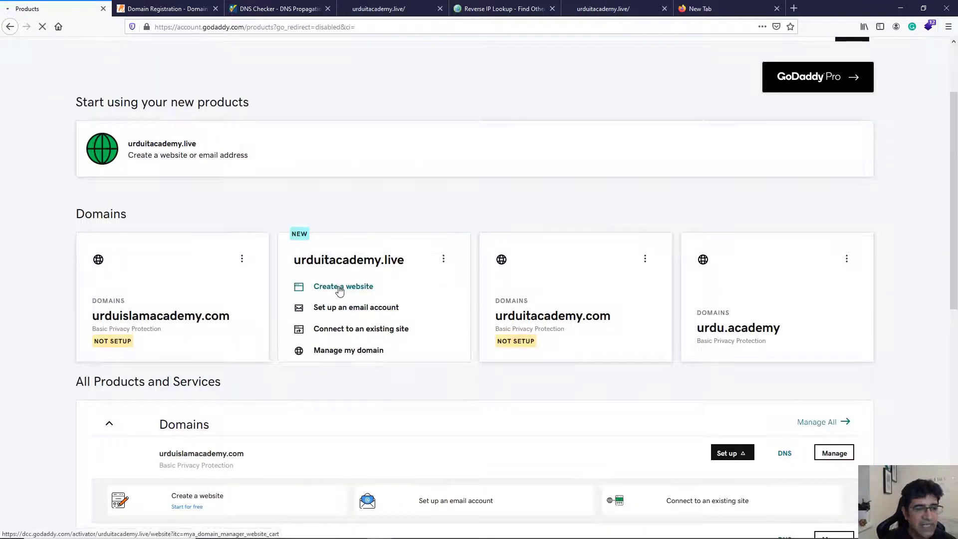
click(339, 291)
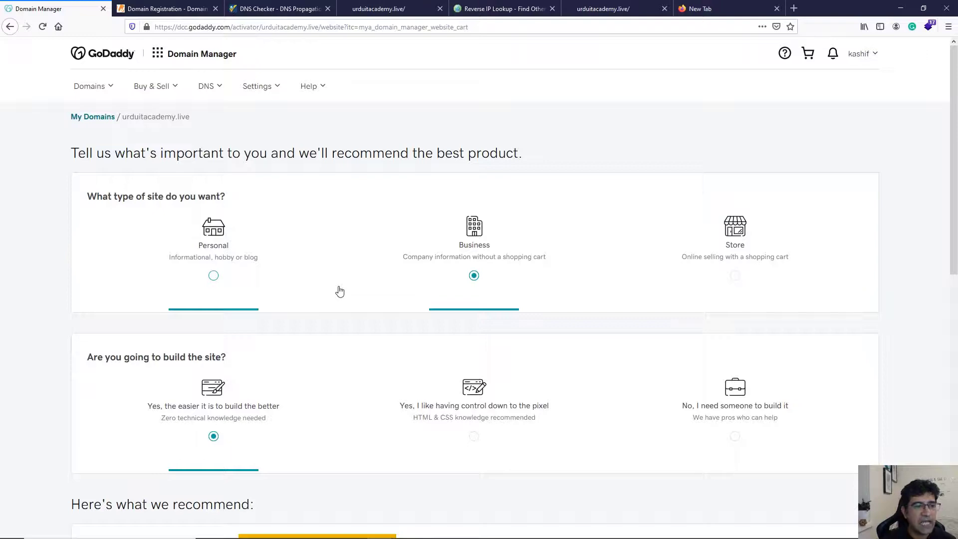
- Select Personal as the site type and review the recommended product, plan pricing and site building times
click(217, 244)
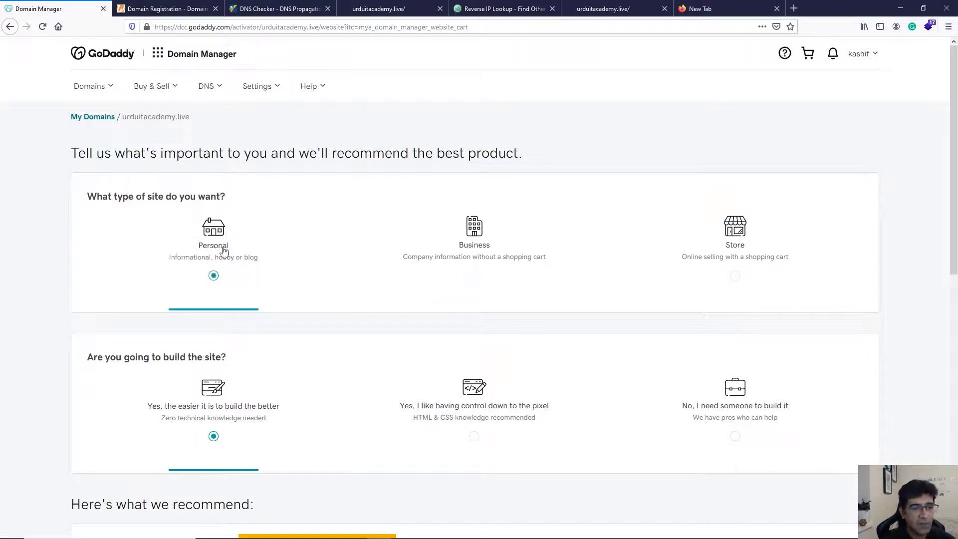
scroll(289, 381, down, 3)
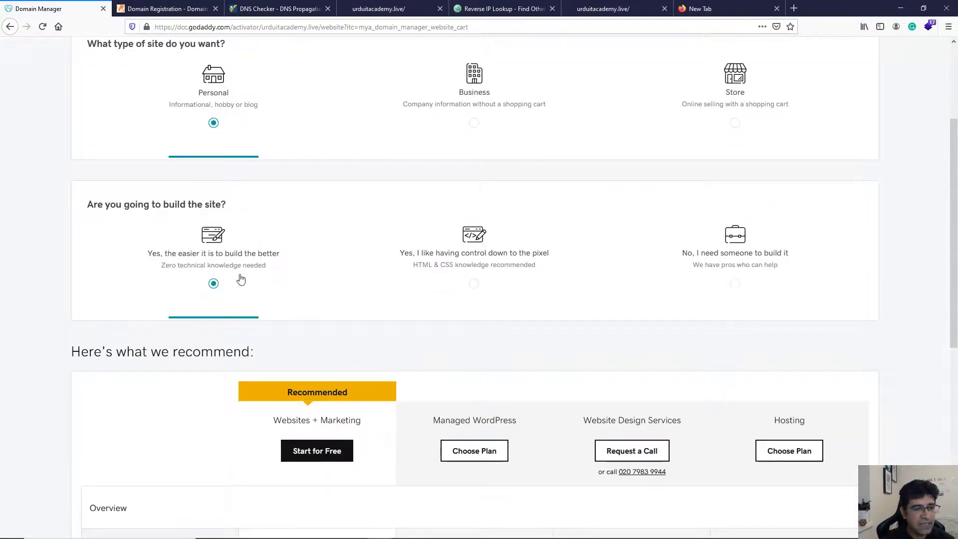
scroll(379, 302, down, 3)
scroll(316, 306, down, 4)
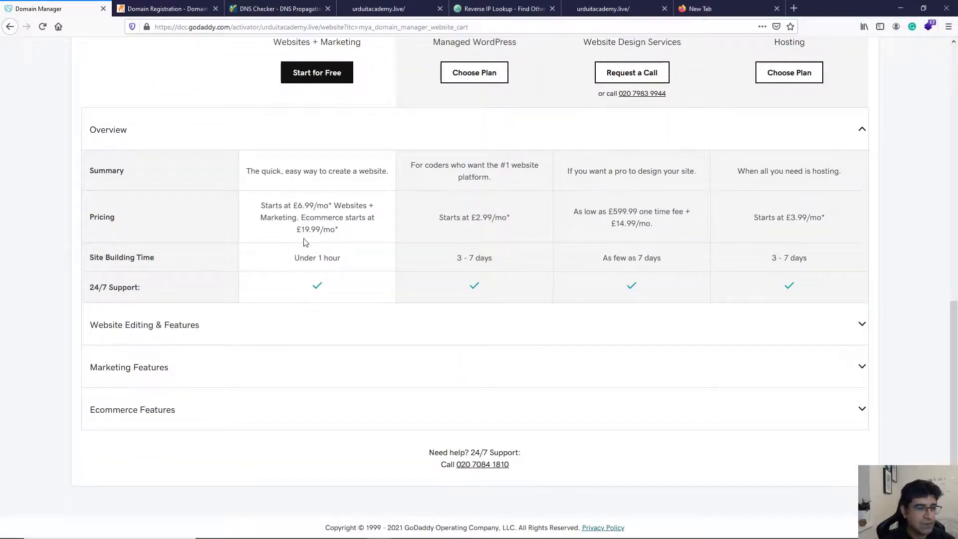
scroll(304, 250, up, 10)
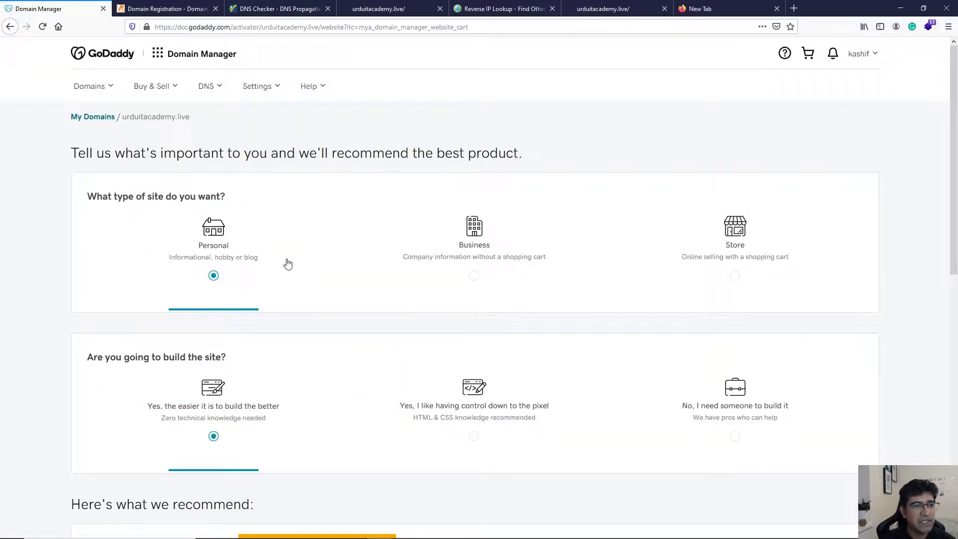
- Select a Business site built with control down to the pixel and review the recommended product
click(481, 234)
scroll(482, 264, down, 4)
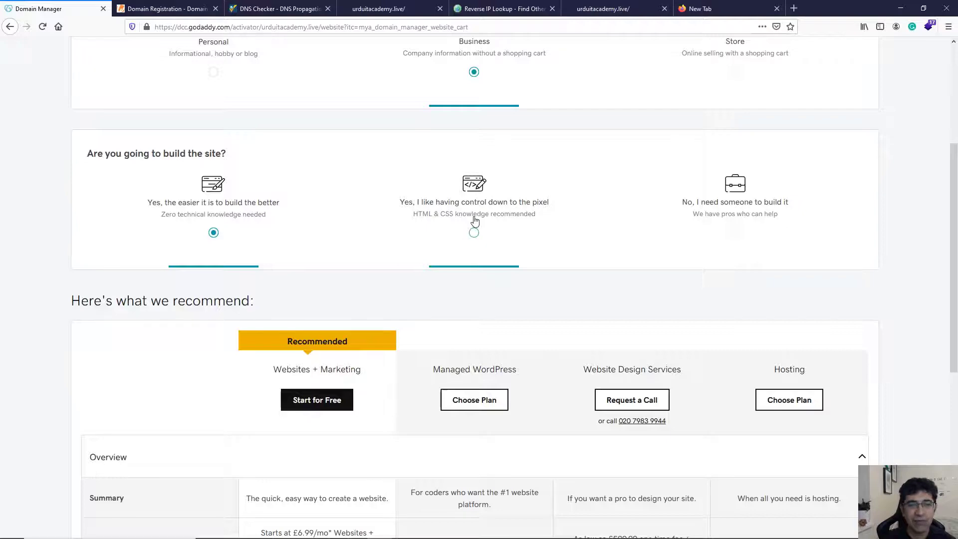
click(475, 220)
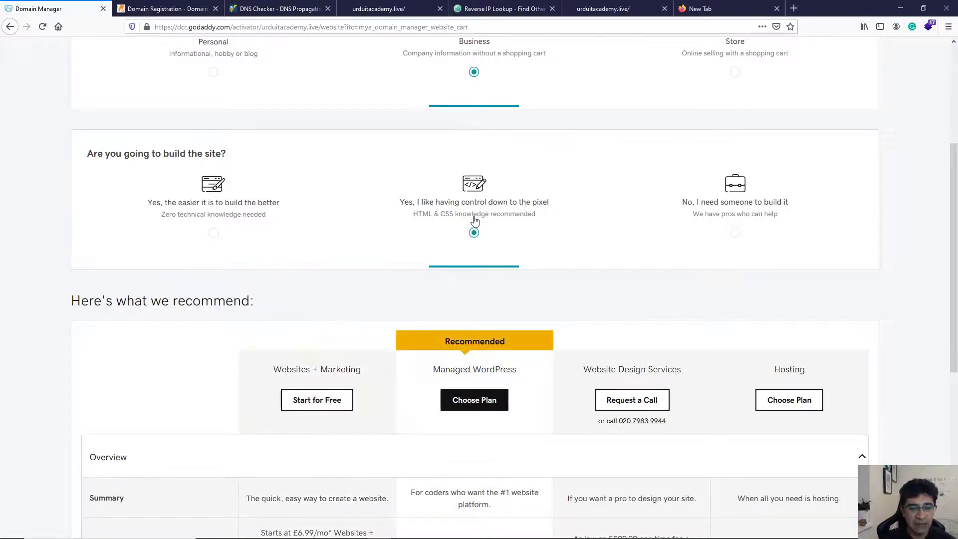
scroll(494, 260, down, 3)
scroll(490, 257, up, 4)
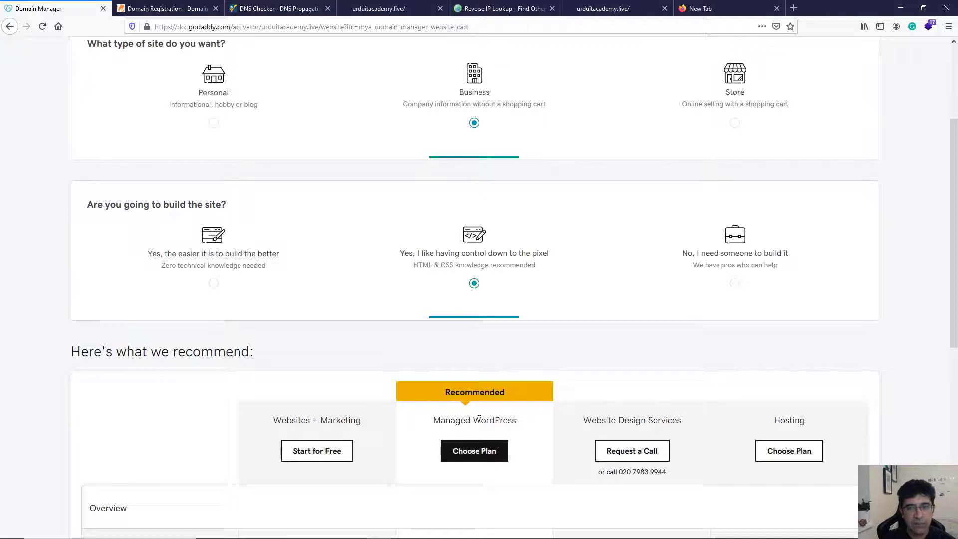
- Select a Store site that someone else needs to build and check the recommended product
click(755, 119)
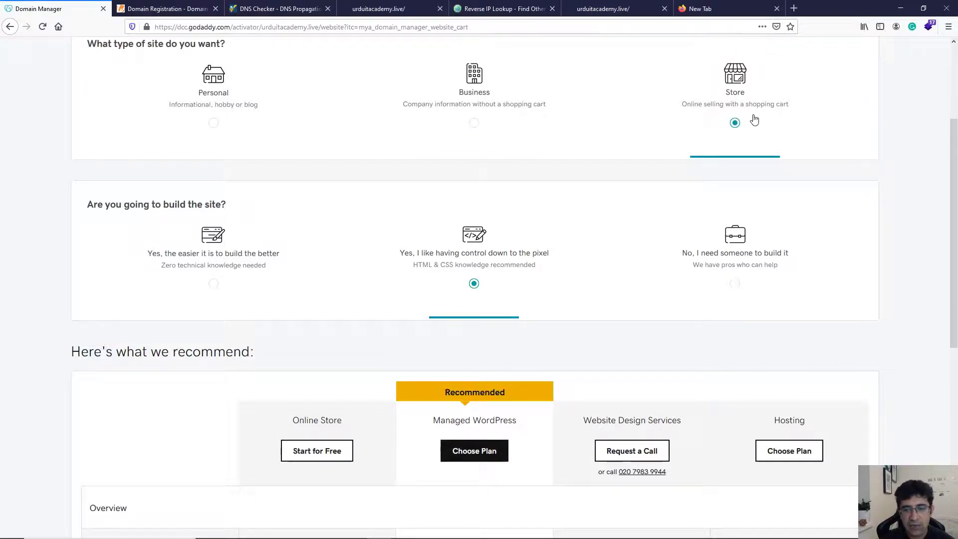
click(735, 283)
scroll(529, 295, up, 3)
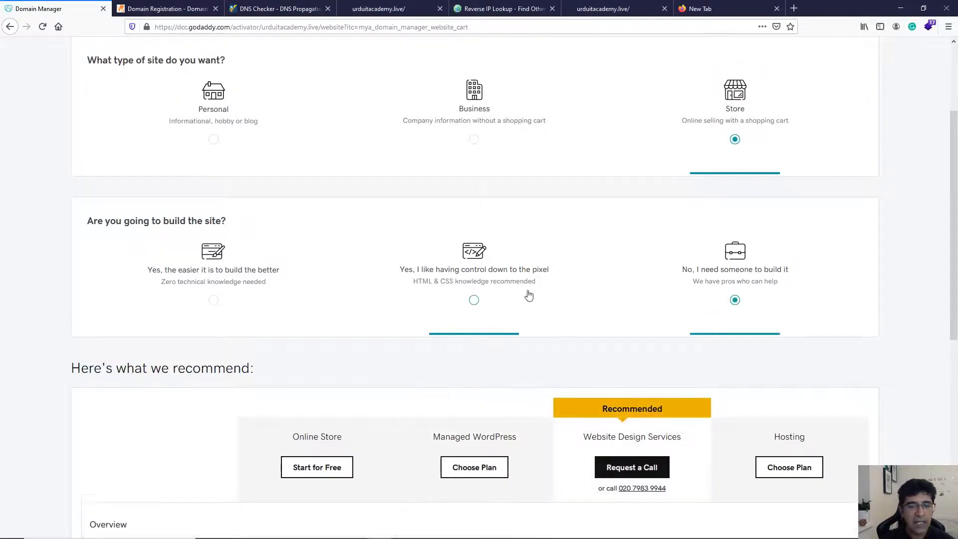
- Return to the product list and open the options for connecting urduitacademy.live to an existing site
key(alt+Left)
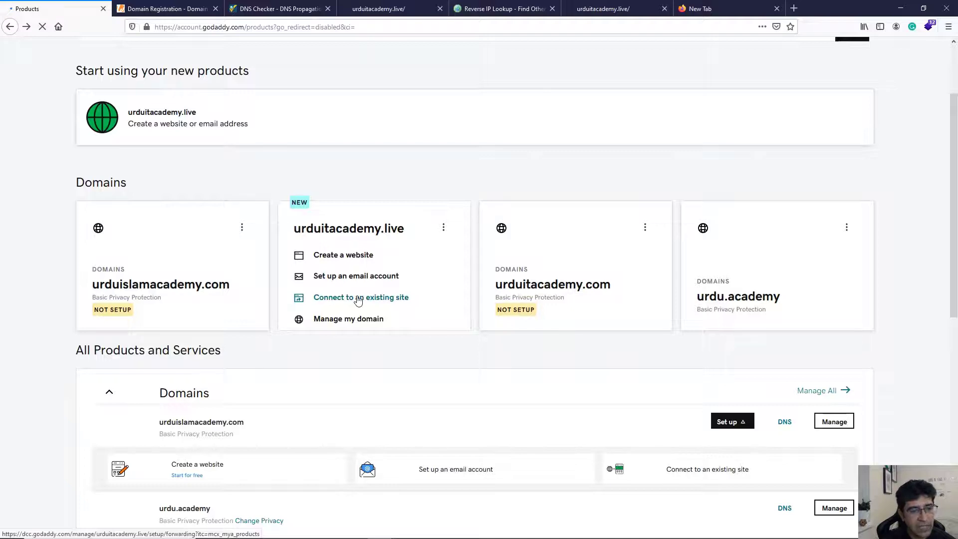
click(359, 297)
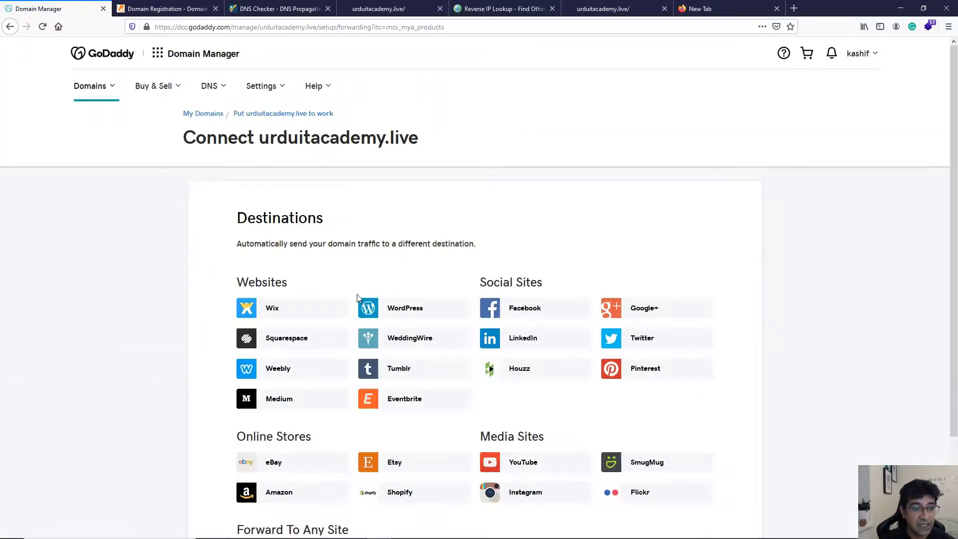
- Leave the connection options and recheck the A record propagation of urduitacademy.live in the DNS checker
key(alt+Left)
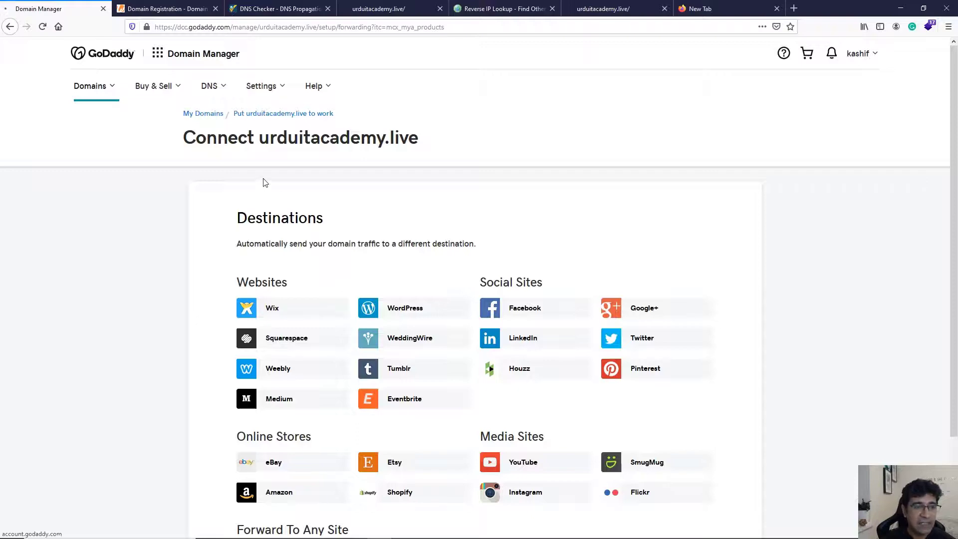
click(279, 4)
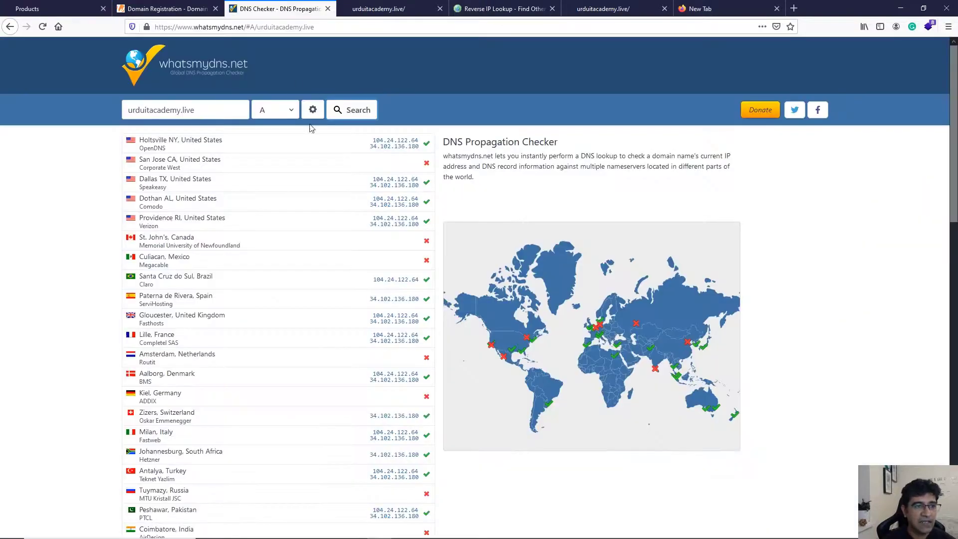
click(344, 107)
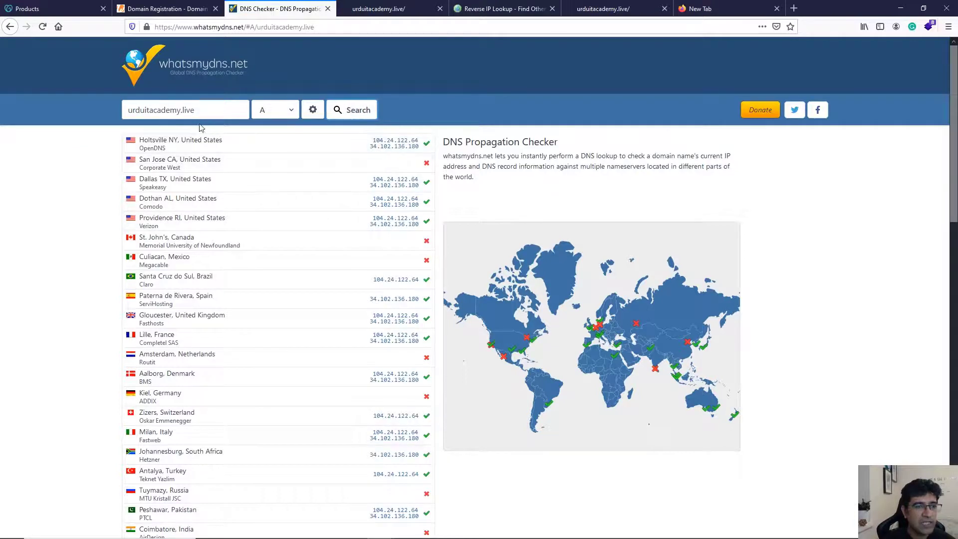
drag(204, 109, 125, 116)
click(124, 117)
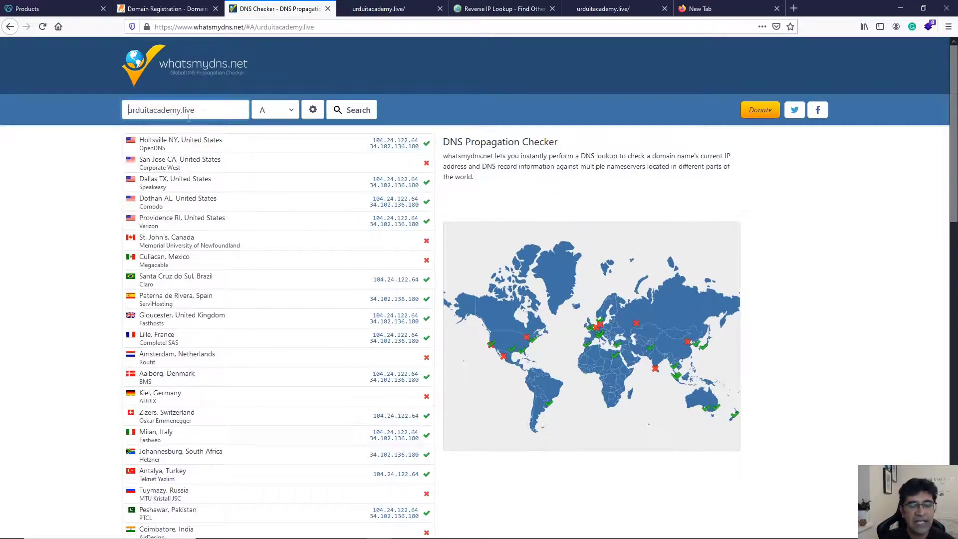
- Return to the product list and open the DNS management of urduitacademy.live at its forwarding settings
click(61, 14)
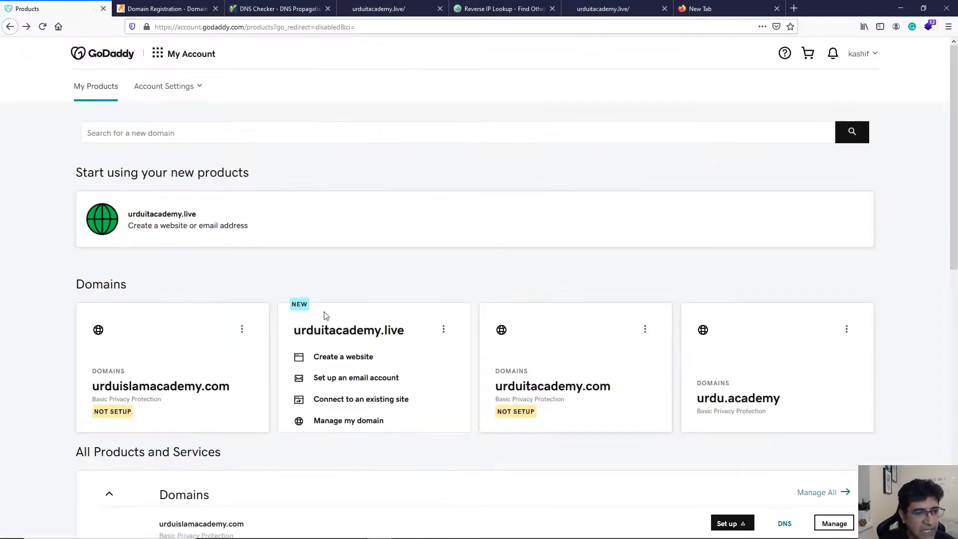
click(356, 424)
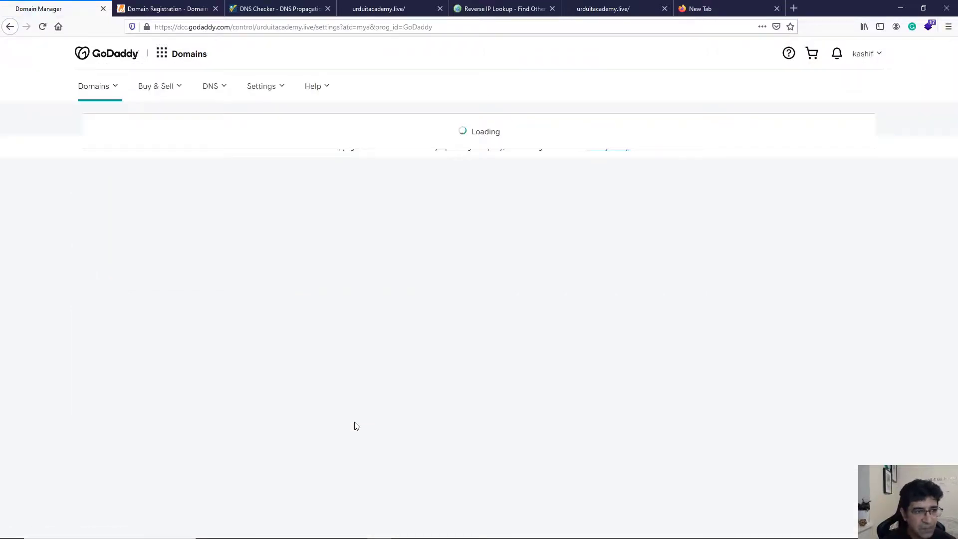
scroll(463, 325, down, 9)
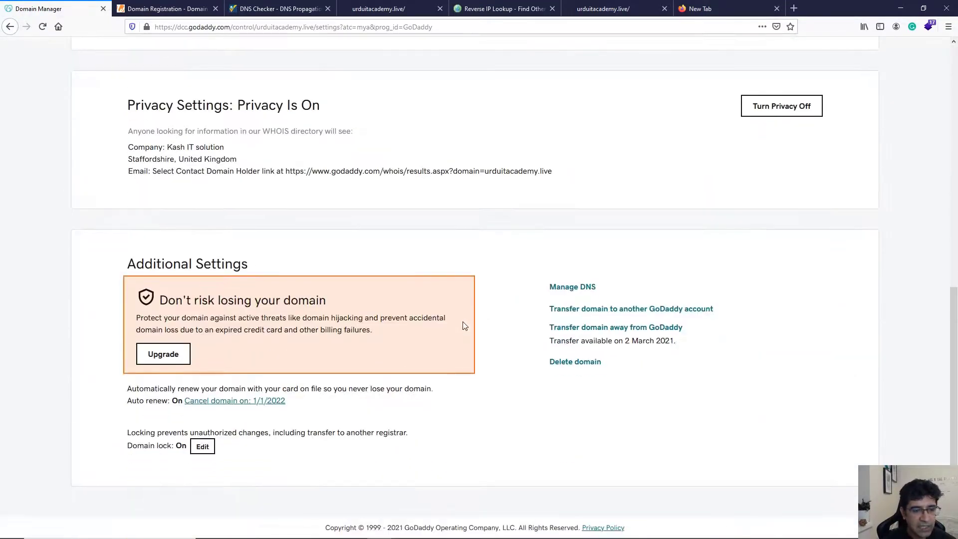
click(586, 292)
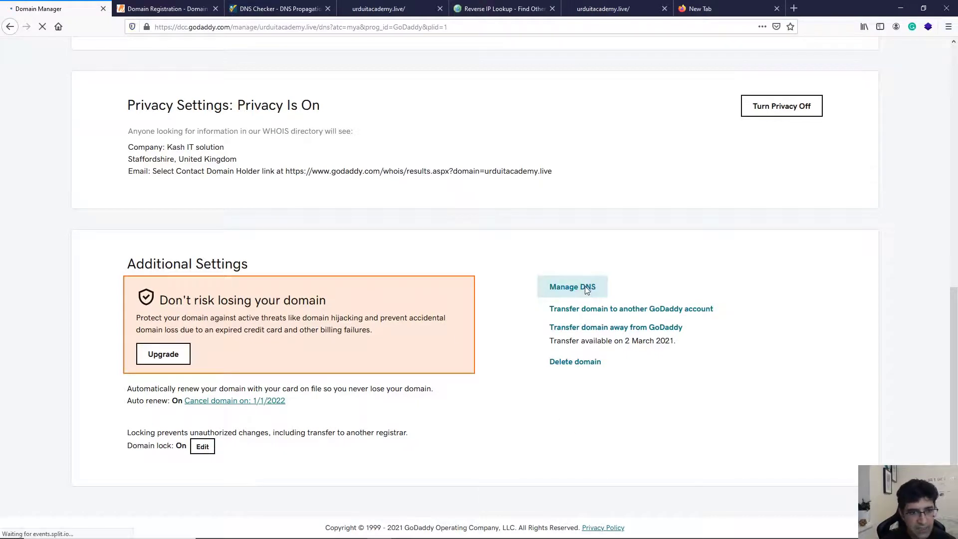
scroll(545, 303, down, 4)
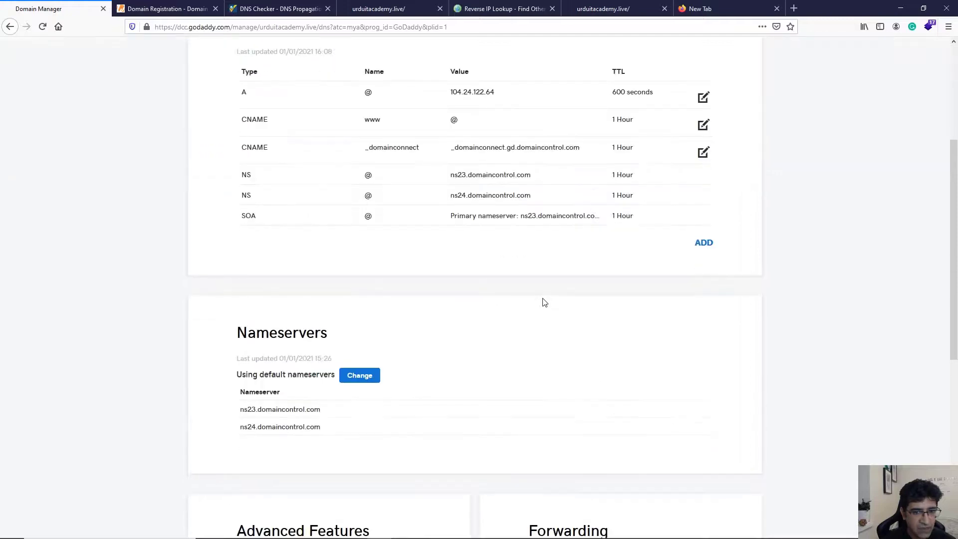
scroll(545, 302, down, 4)
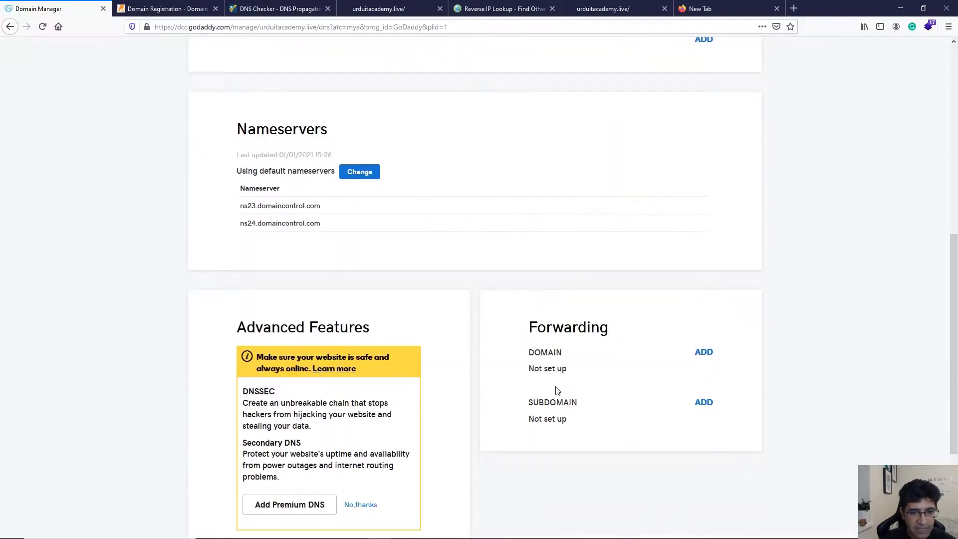
click(704, 353)
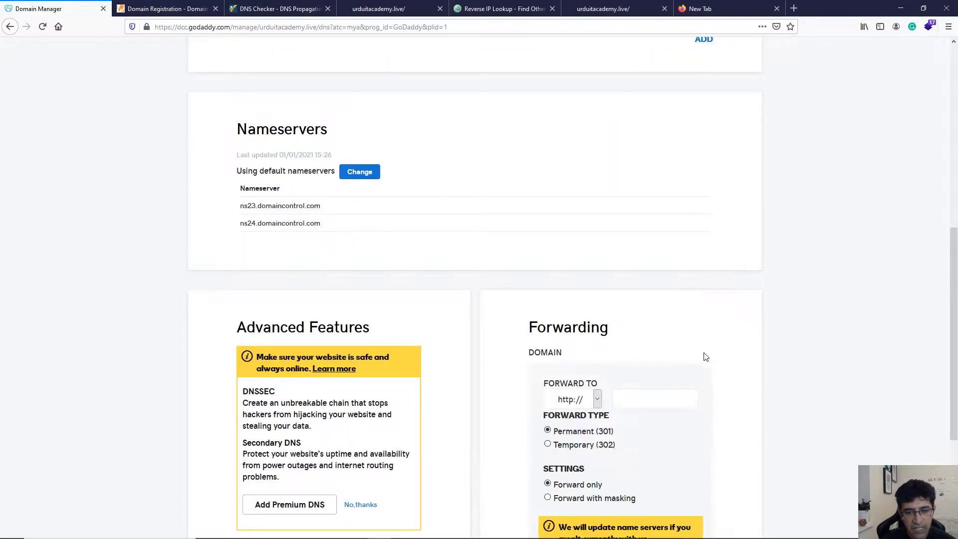
click(620, 397)
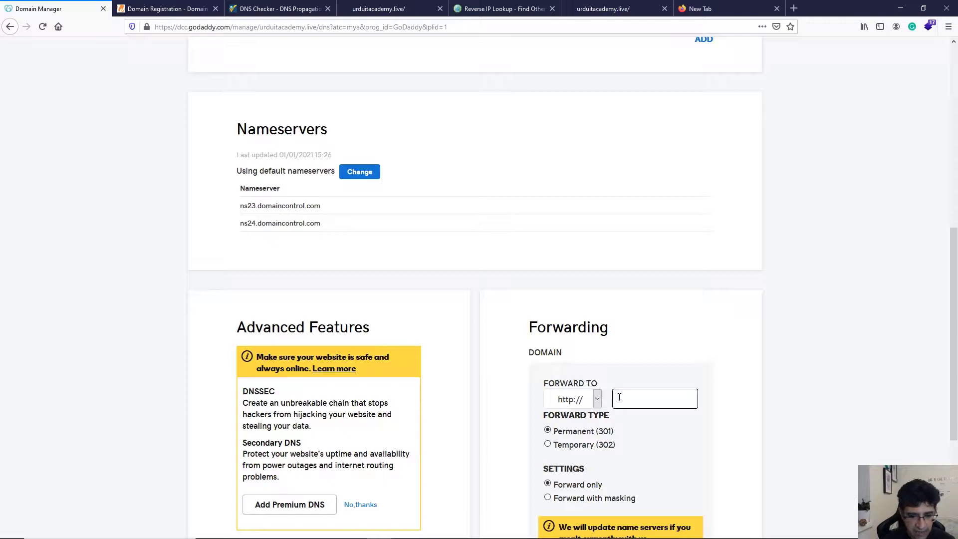
text(urduitra)
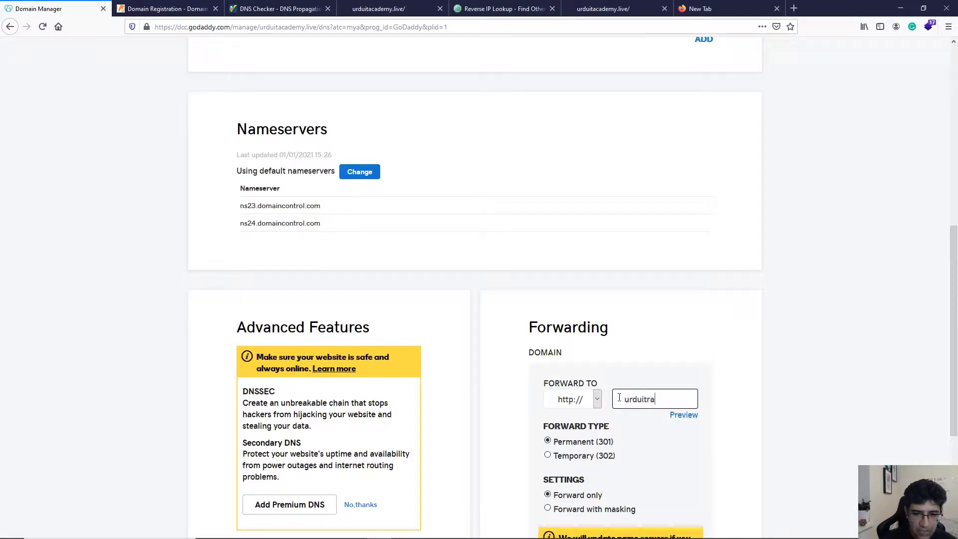
key(BackSpace)
key(BackSpace)
text(acad)
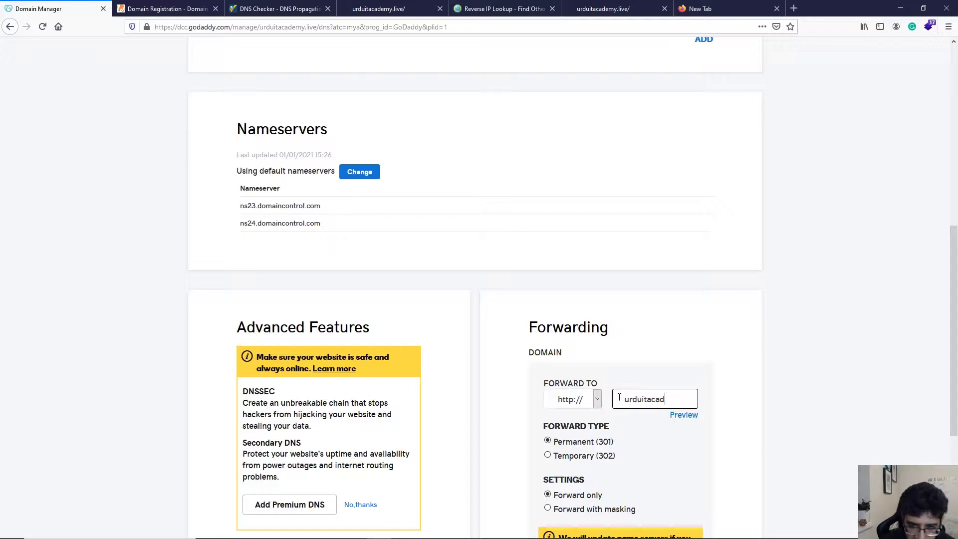
text(emy.com)
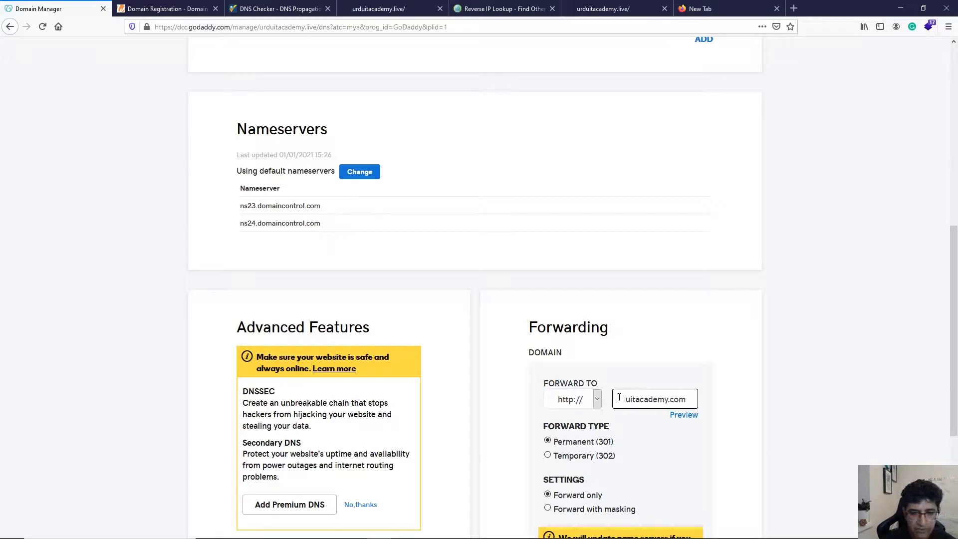
scroll(619, 398, down, 3)
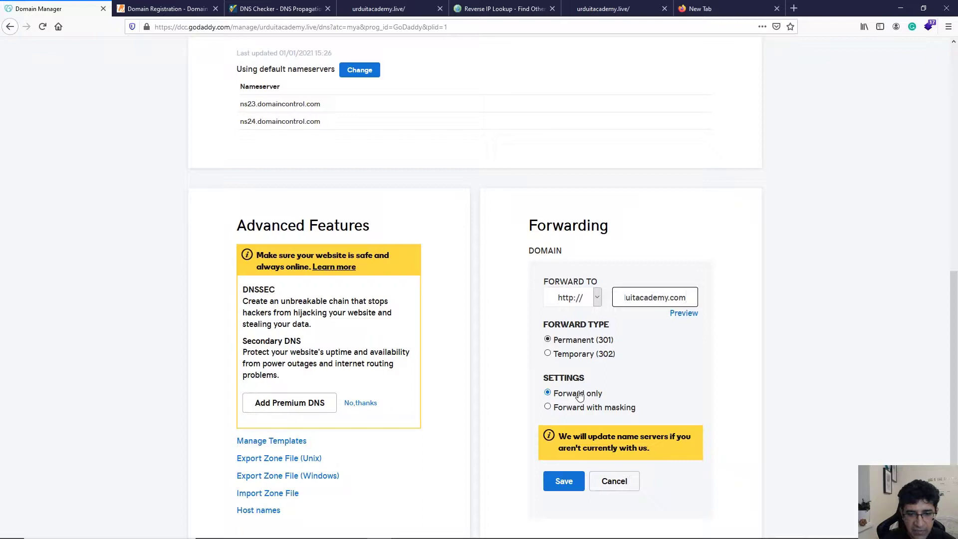
click(569, 483)
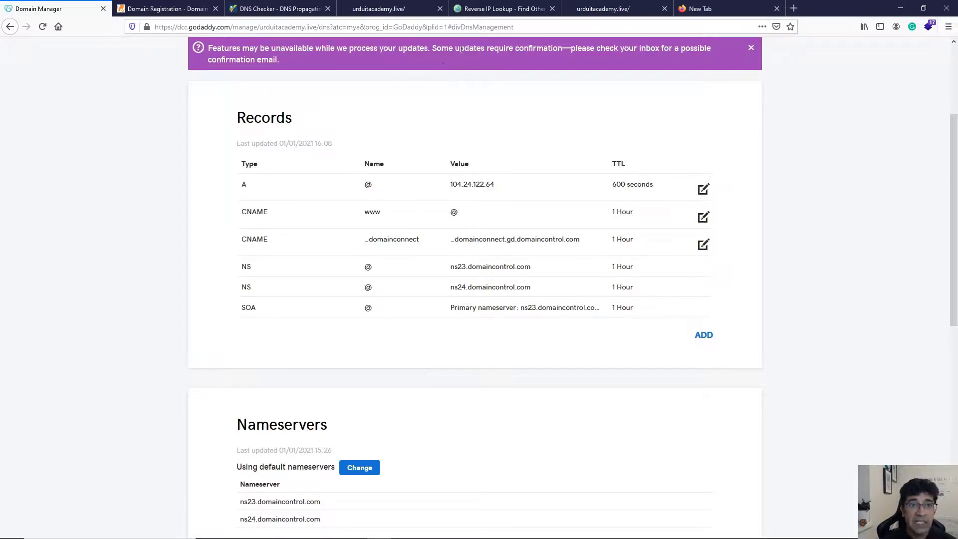
- Review the update notice and the DNS records of urduitacademy.live after saving the forwarding
drag(462, 49, 721, 71)
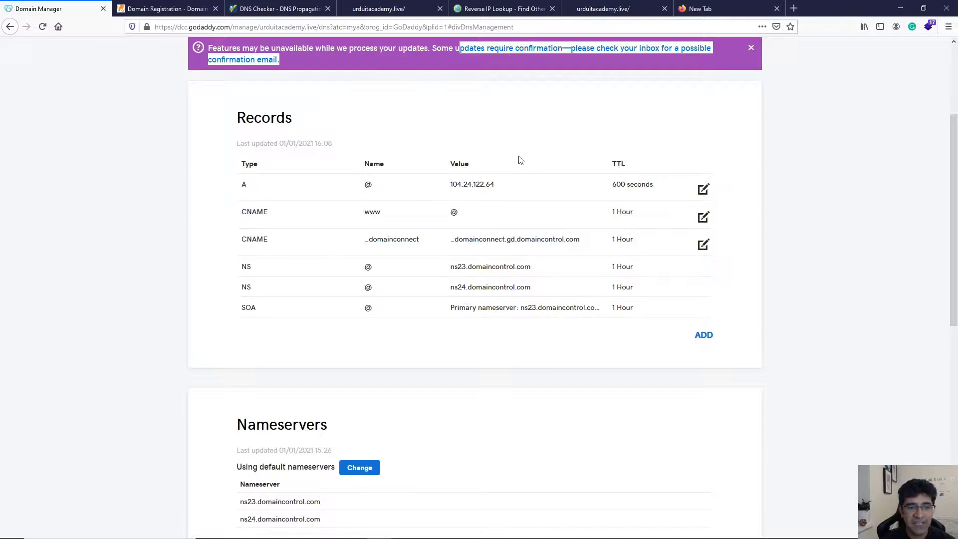
scroll(520, 161, down, 1)
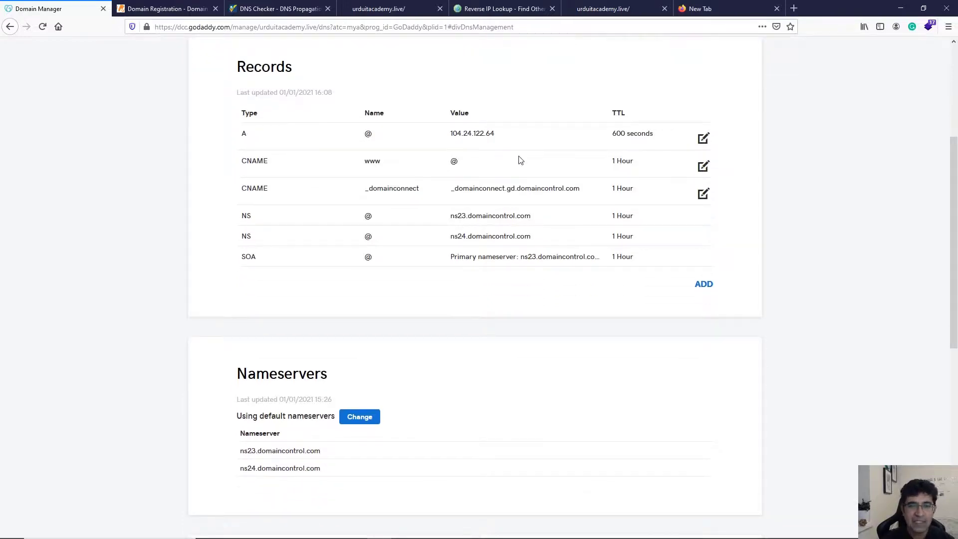
scroll(520, 160, up, 4)
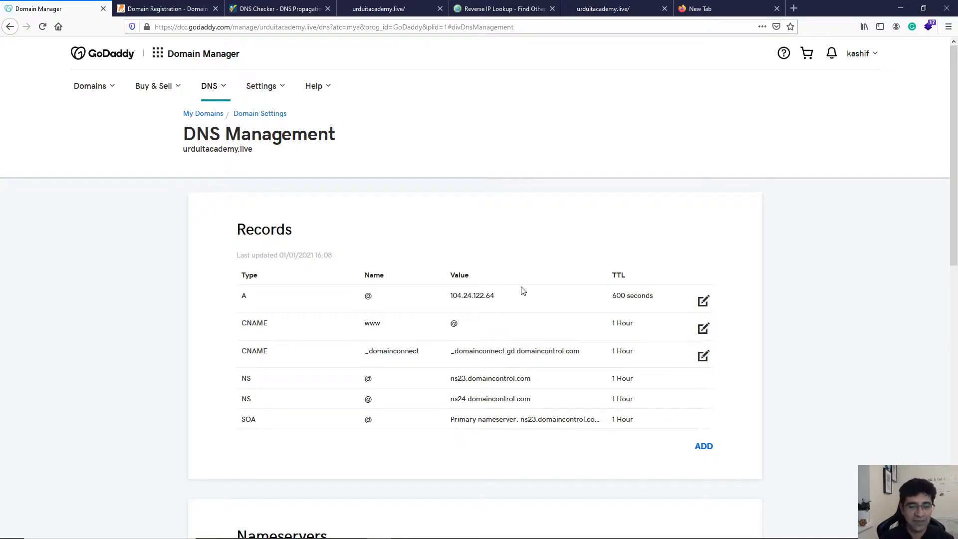
- Switch to the running PowerPoint slide show and view the "I Own a Domain Name" slide
key(super)
mouse_move(402, 530)
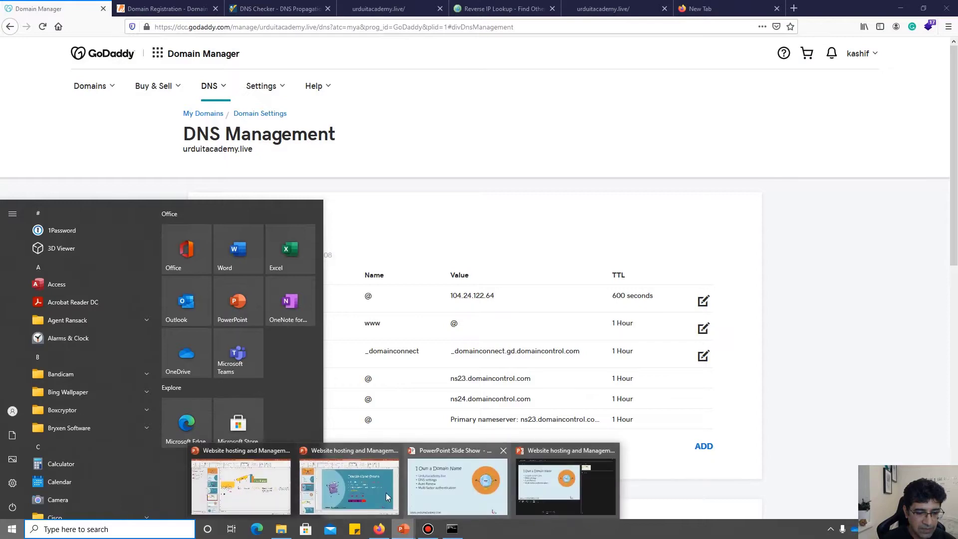
click(363, 492)
mouse_move(403, 530)
click(451, 497)
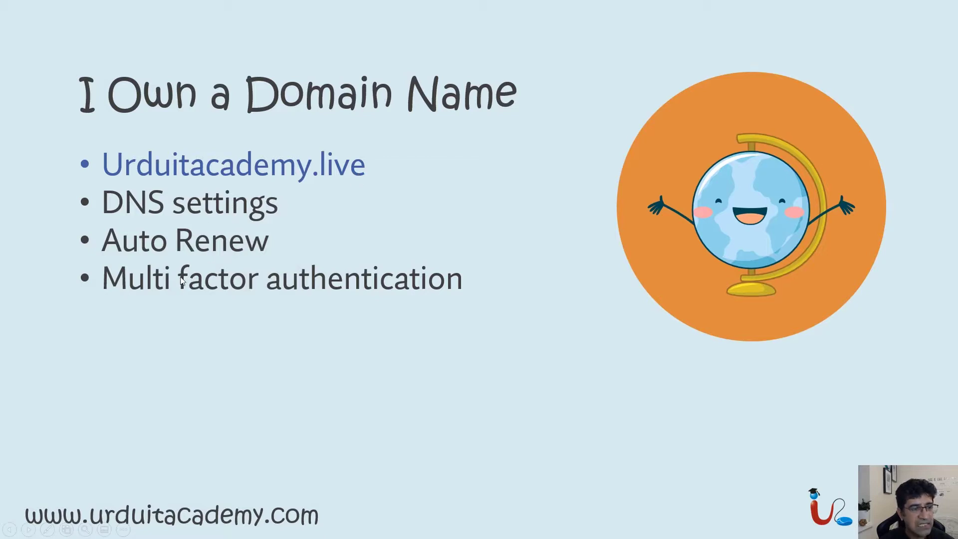
- Switch back to Firefox, open the GoDaddy account settings and look through the profile and login options
key(super)
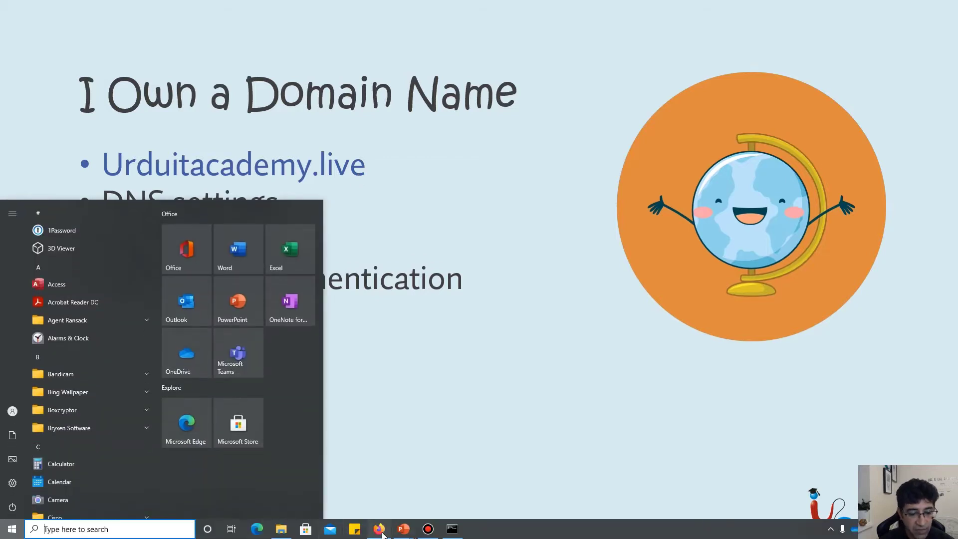
click(380, 530)
click(875, 57)
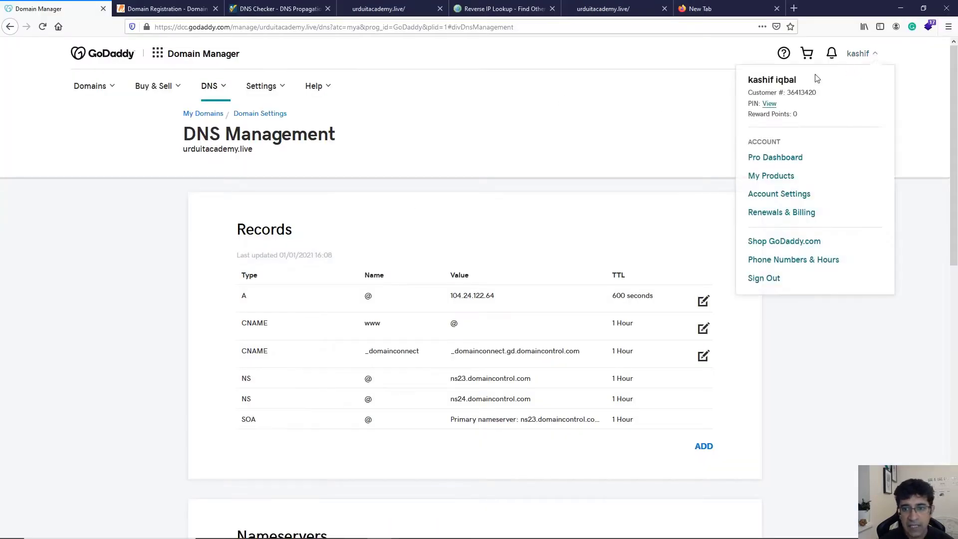
click(794, 196)
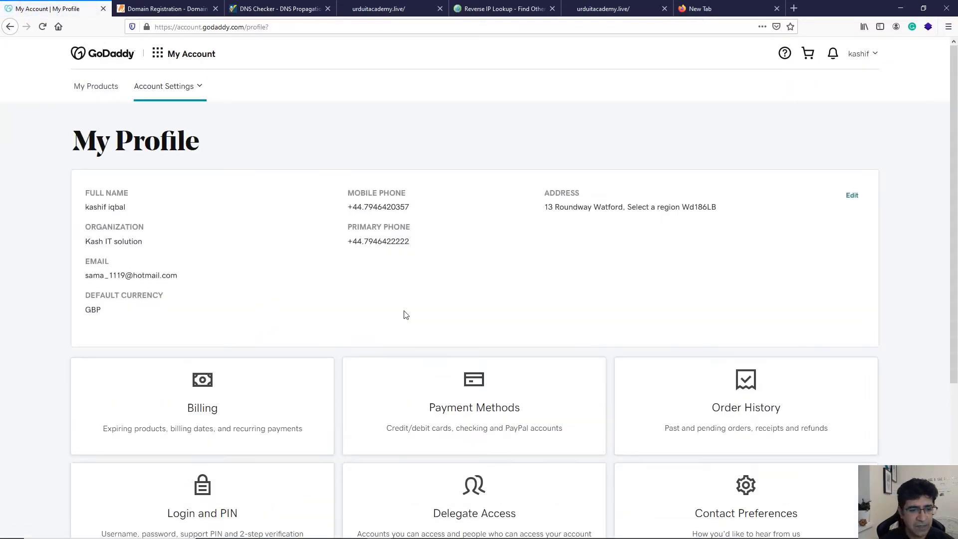
scroll(405, 314, down, 5)
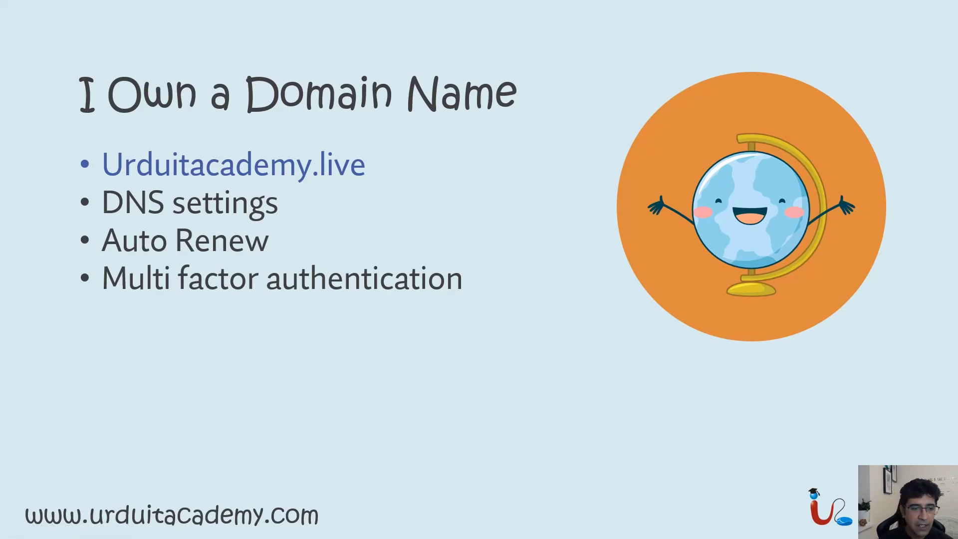
- Advance the PowerPoint slide show from the "I Own a Domain Name" slide to the closing slide
key(Right)
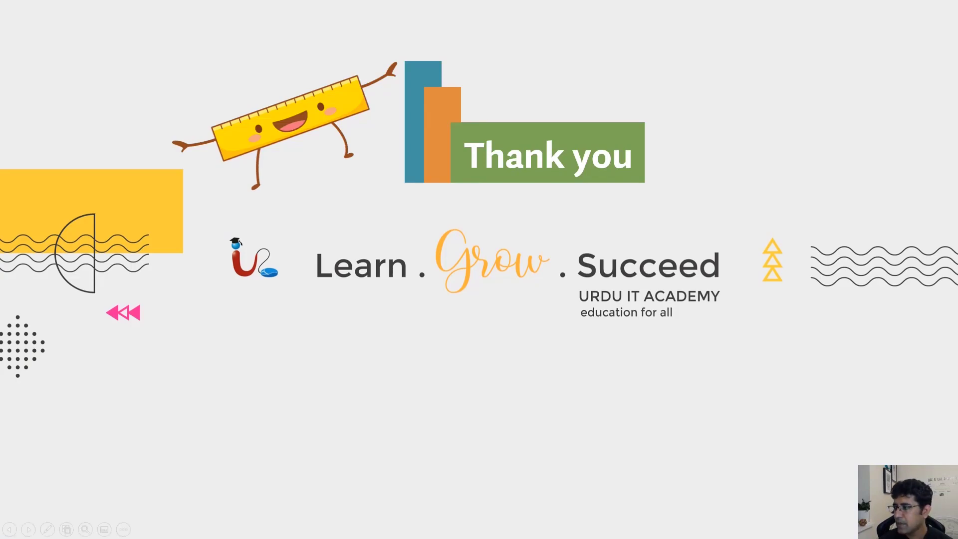